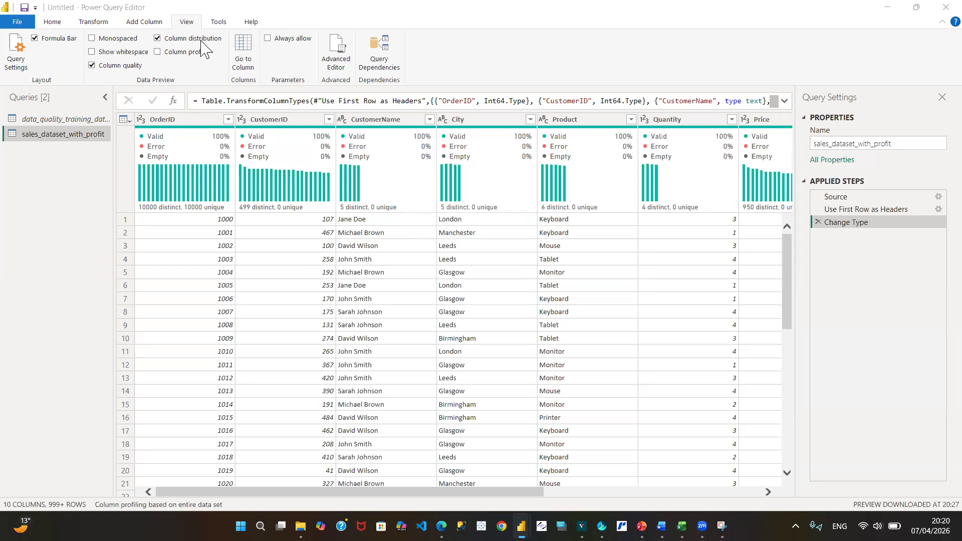
- Toggle the column distribution preview off and back on, and inspect the value distribution charts of the sales columns
click(154, 37)
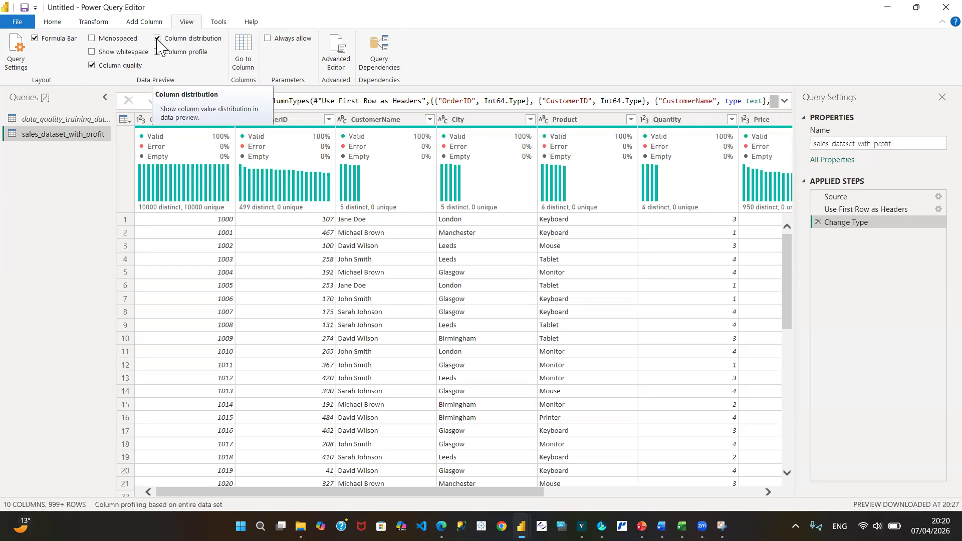
click(157, 39)
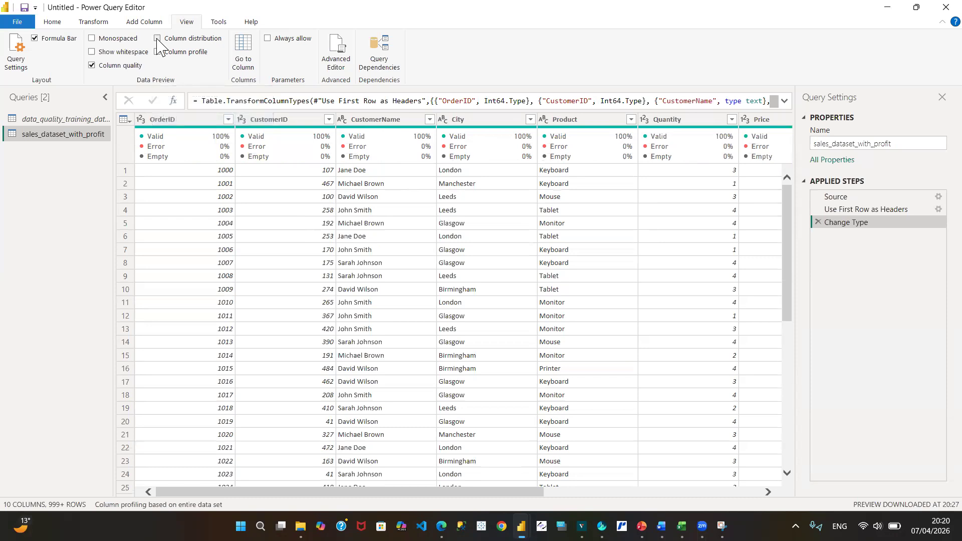
click(156, 38)
mouse_move(182, 189)
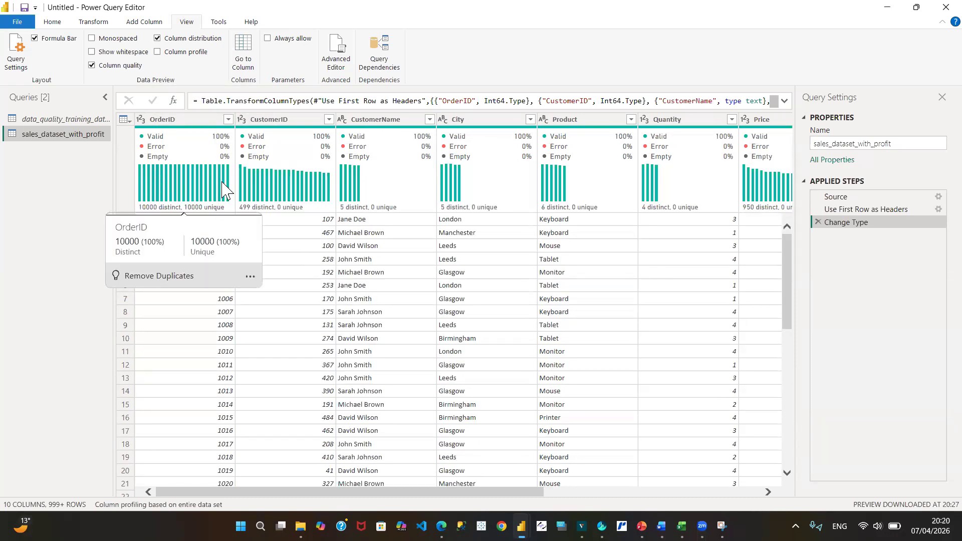
mouse_move(361, 193)
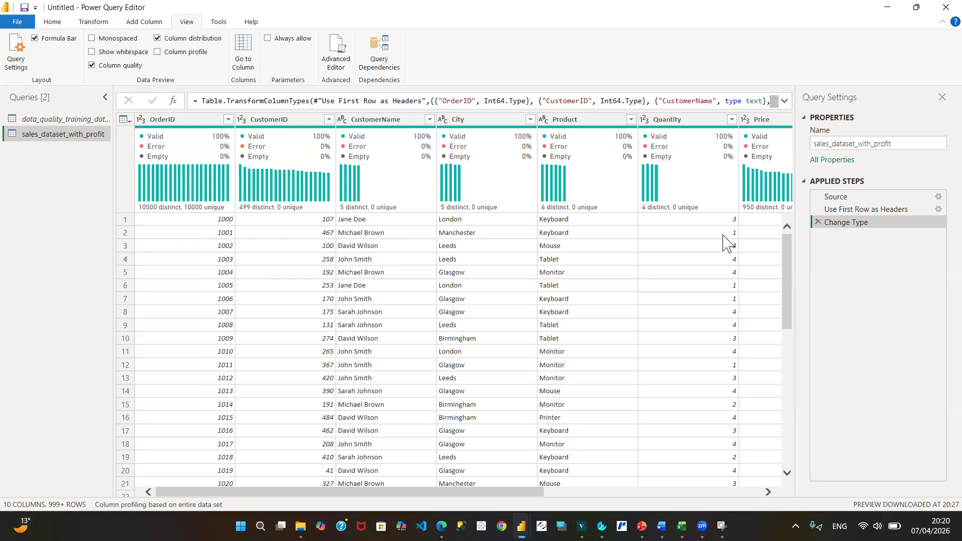
mouse_move(729, 195)
- Toggle the column quality preview off and back on, and review valid, error and empty percentages across the sales columns through OrderDate
click(91, 67)
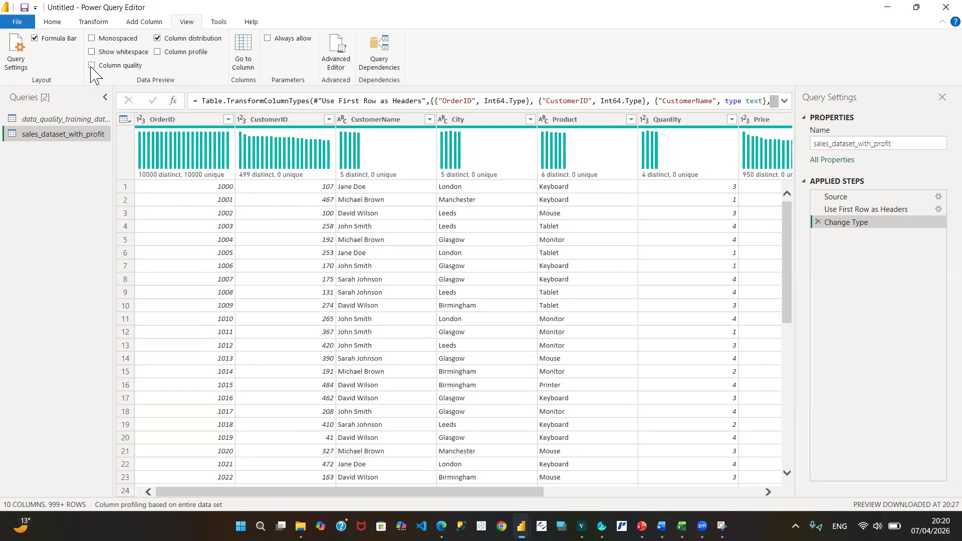
click(91, 66)
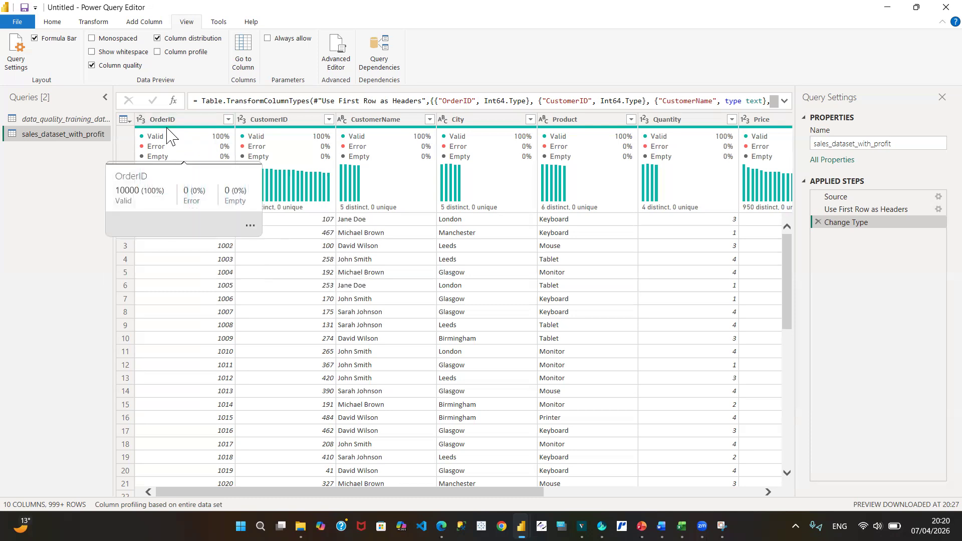
mouse_move(223, 146)
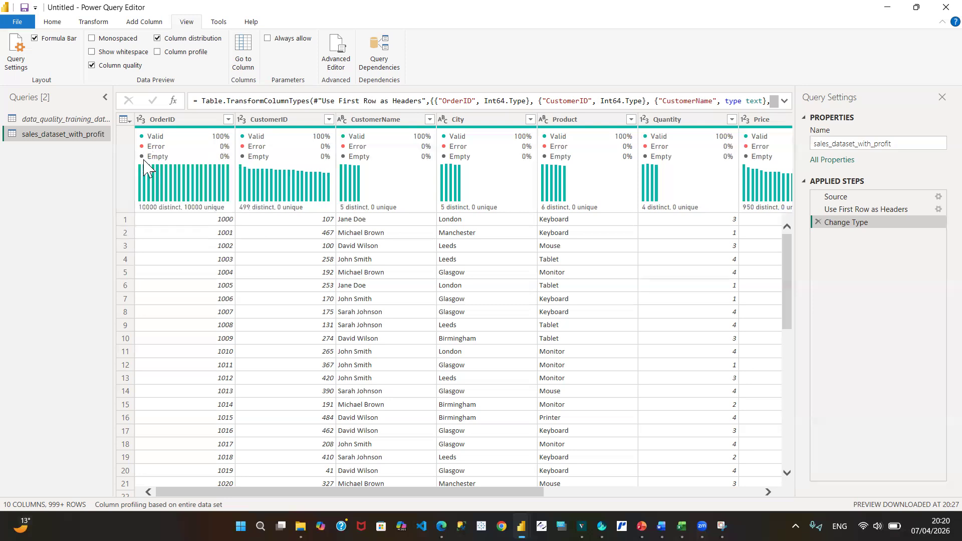
mouse_move(226, 165)
click(767, 492)
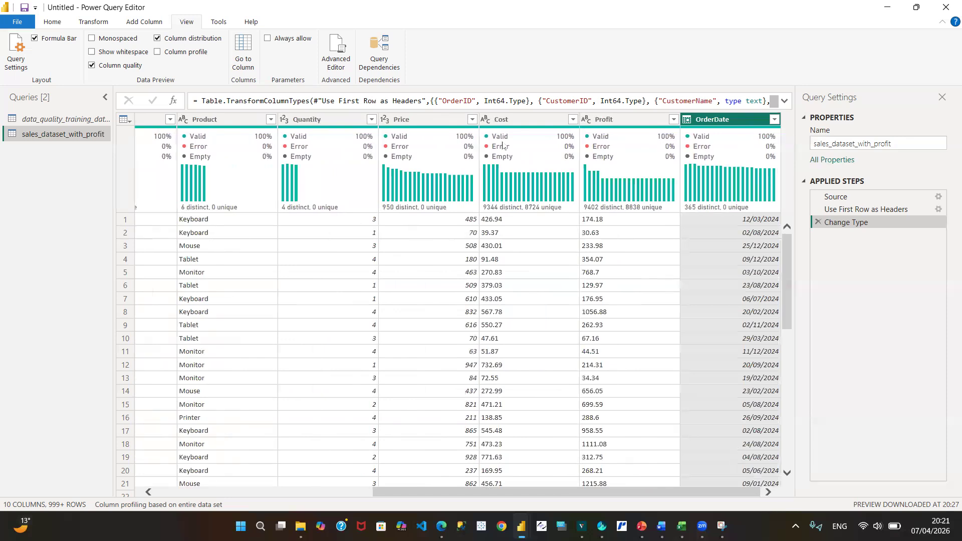
- Refresh the data previews of the data_quality_training_dataset_10000_rows (1) and sales_dataset_with_profit queries
click(77, 120)
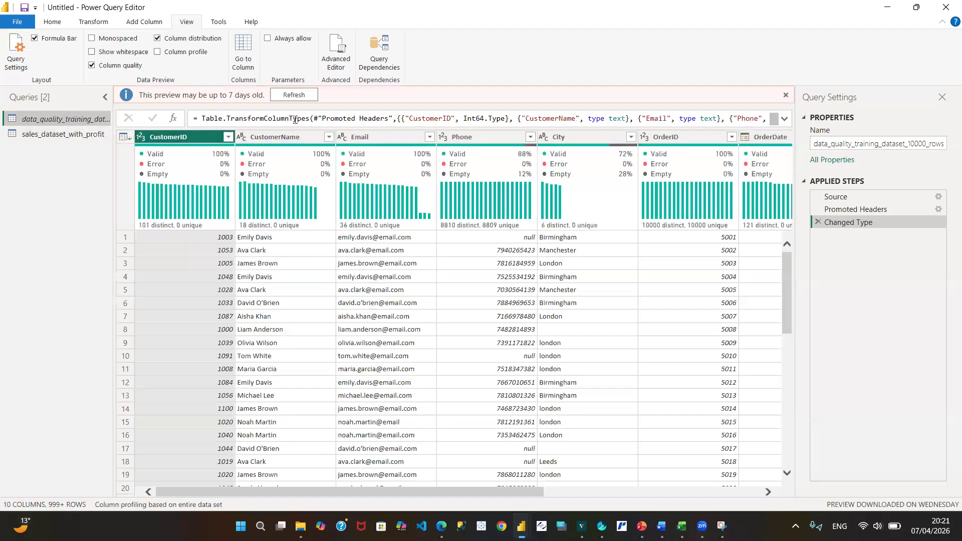
click(292, 98)
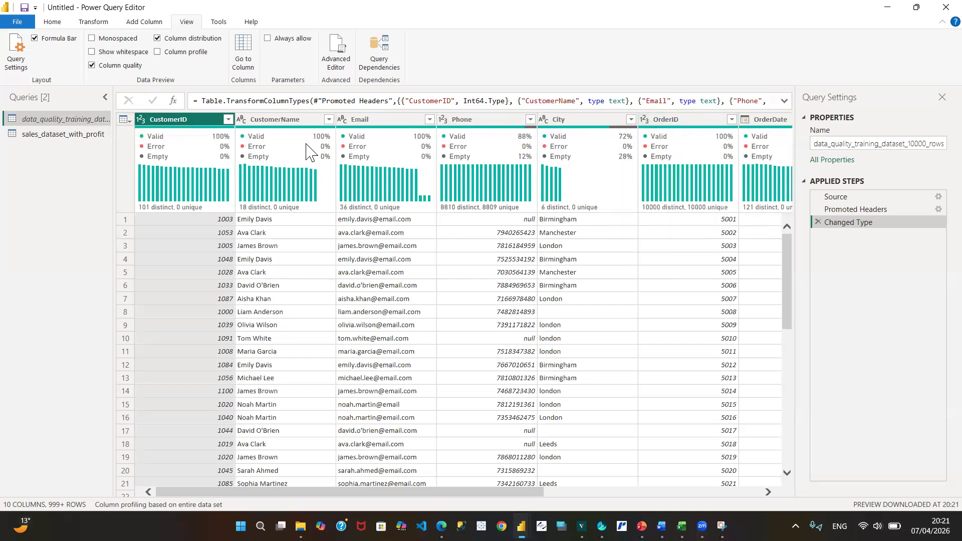
click(63, 135)
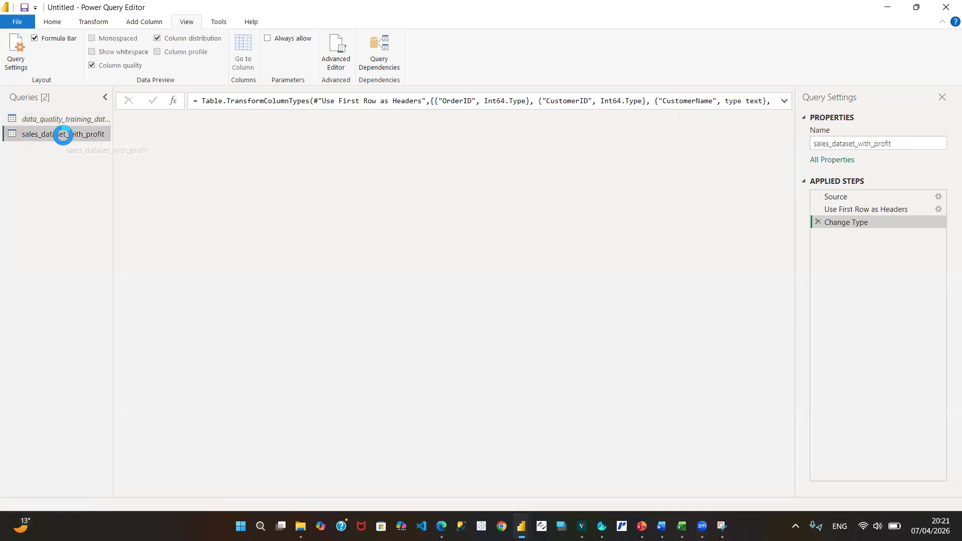
click(292, 96)
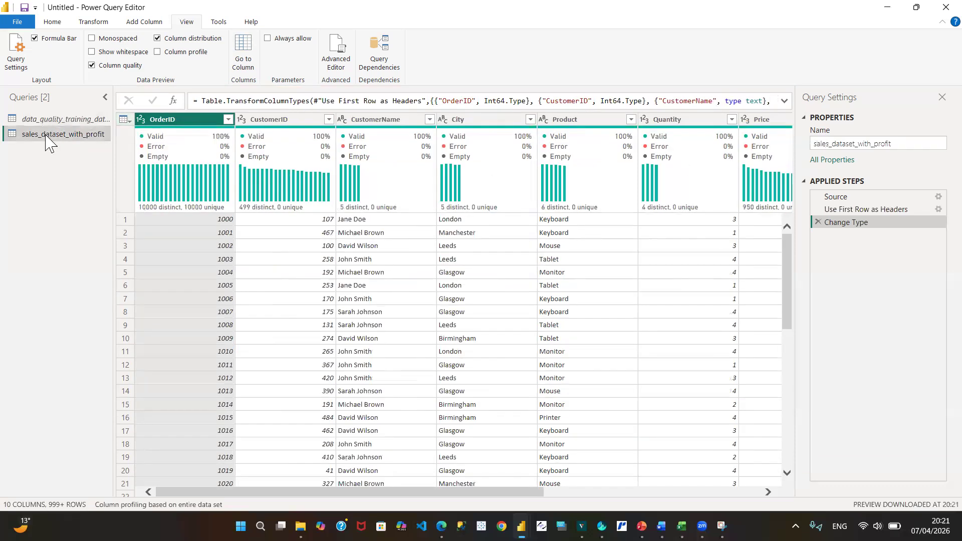
- Examine the quality percentages and the distinct and unique counts of CustomerID and CustomerName in the data_quality_training_dataset_10000_rows (1) query
click(63, 121)
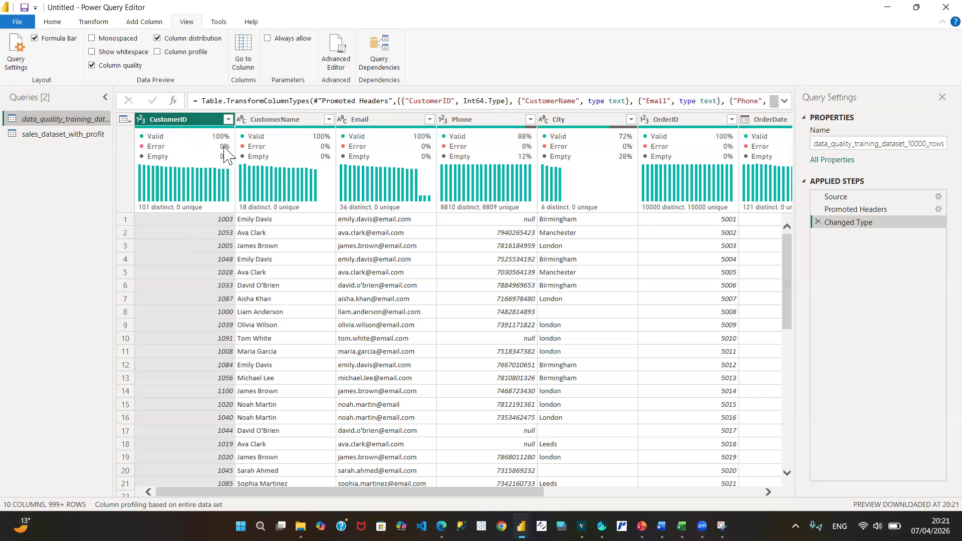
mouse_move(226, 145)
mouse_move(170, 210)
mouse_move(201, 209)
mouse_move(184, 134)
mouse_move(289, 177)
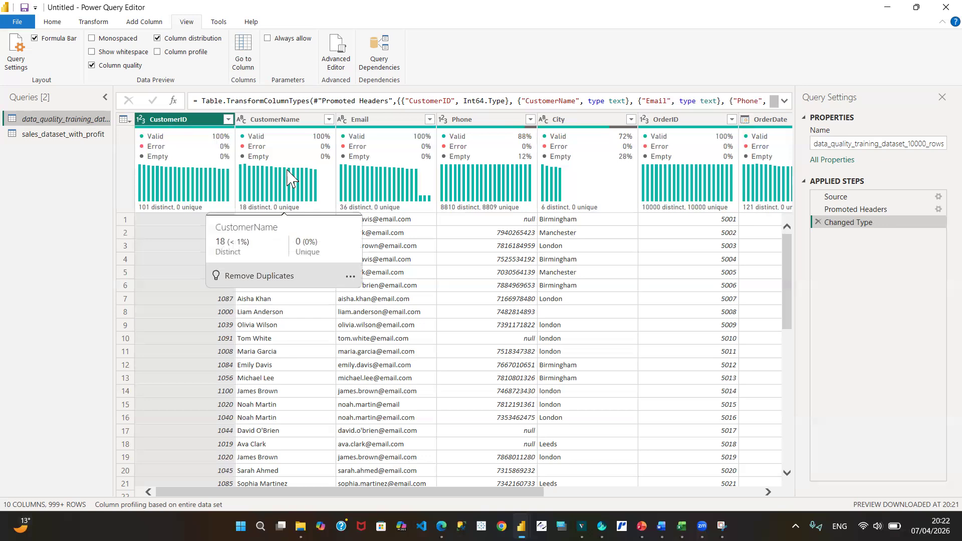
mouse_move(305, 155)
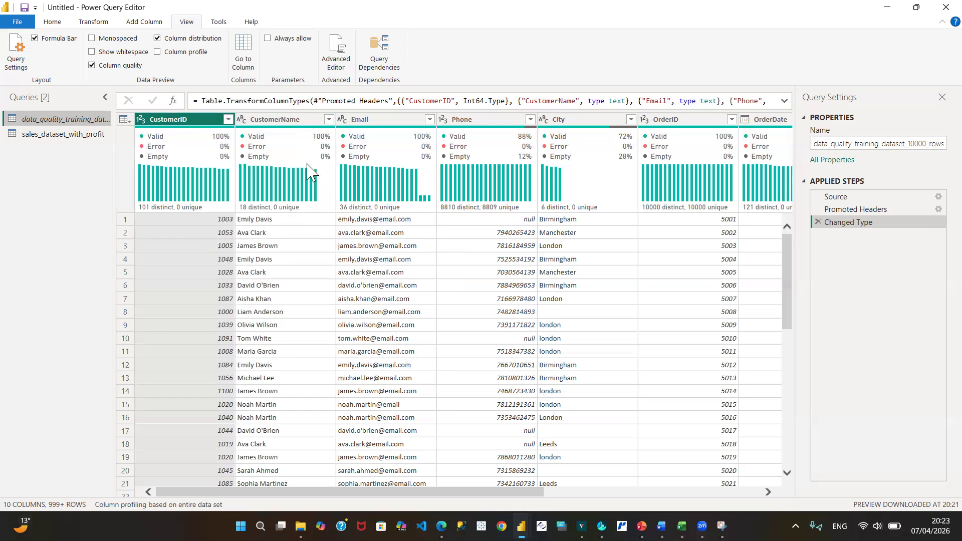
mouse_move(278, 208)
- Load all values of the CustomerName filter and keep only the rows of one single customer, the second in the list
mouse_move(258, 213)
mouse_move(161, 212)
click(329, 119)
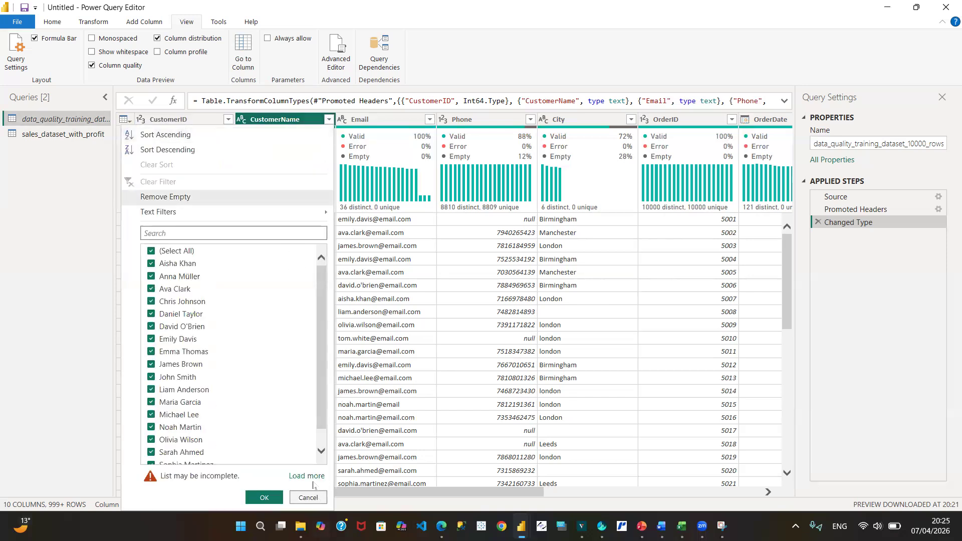
click(309, 478)
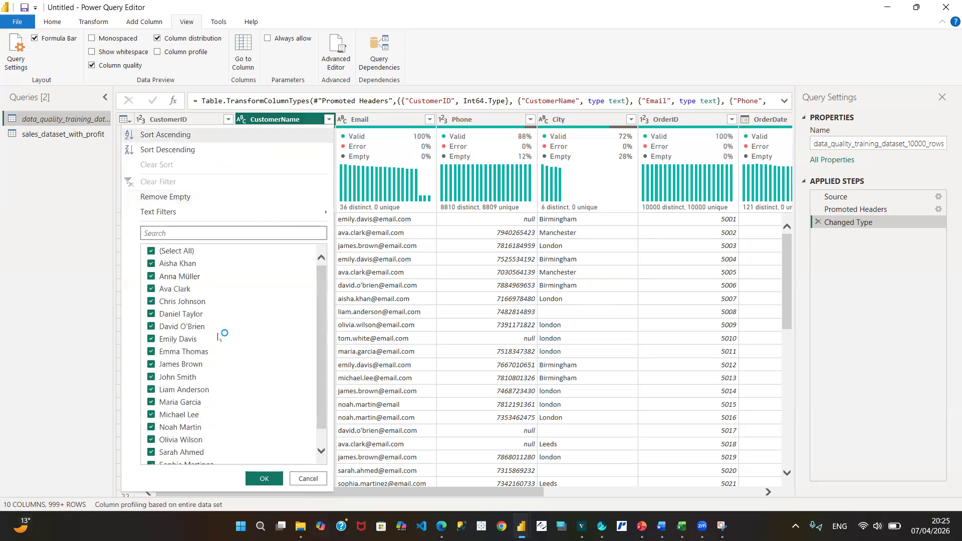
click(152, 252)
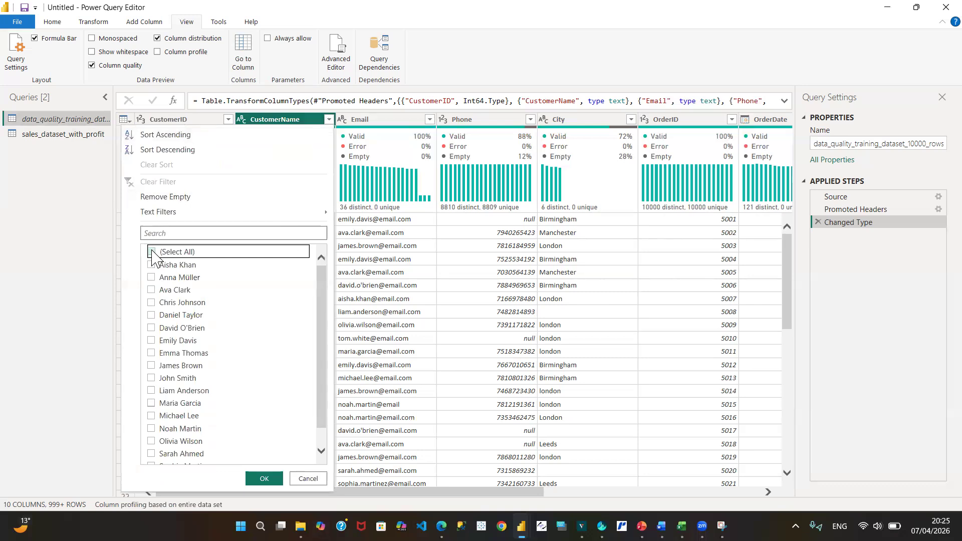
click(152, 278)
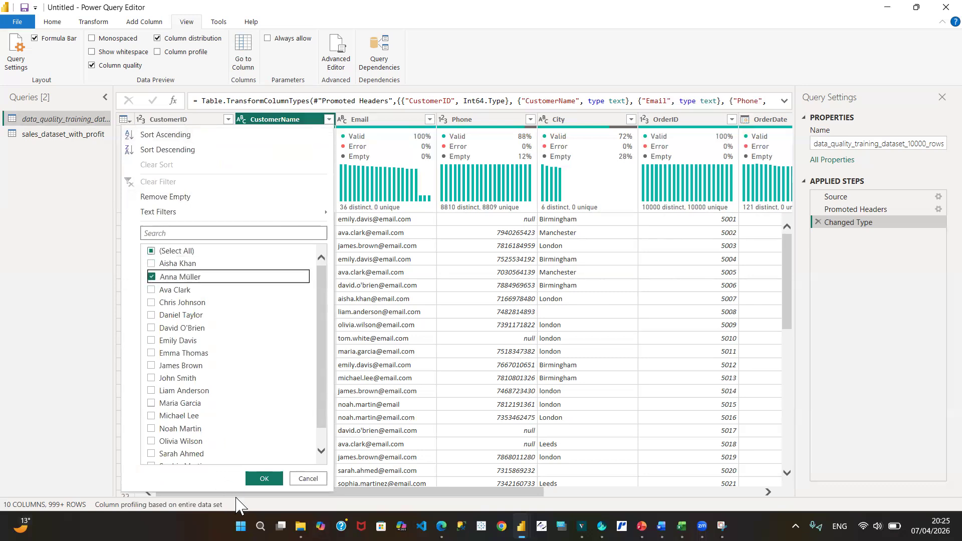
click(264, 478)
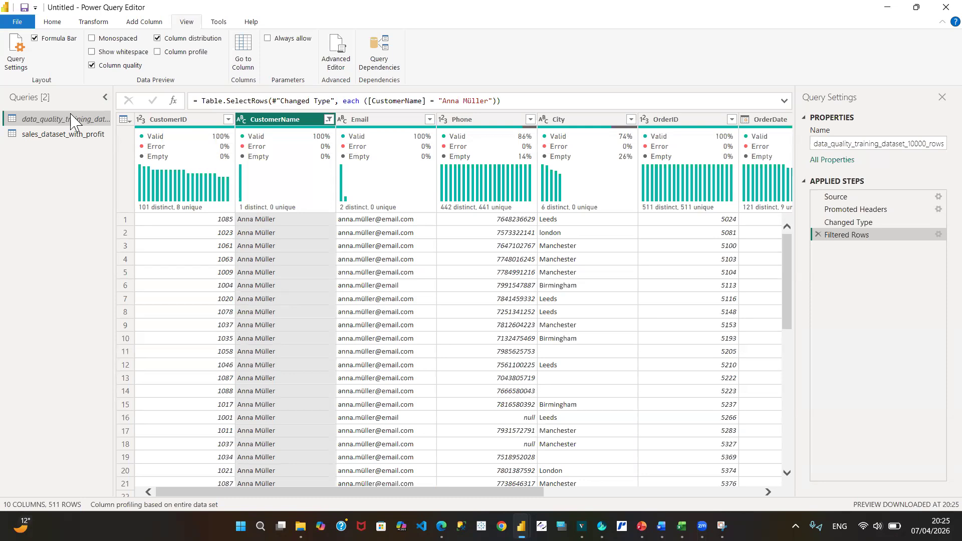
mouse_move(224, 161)
- Check the Phone column's filter values without applying a filter, and delete the Filtered Rows step from the query
click(531, 125)
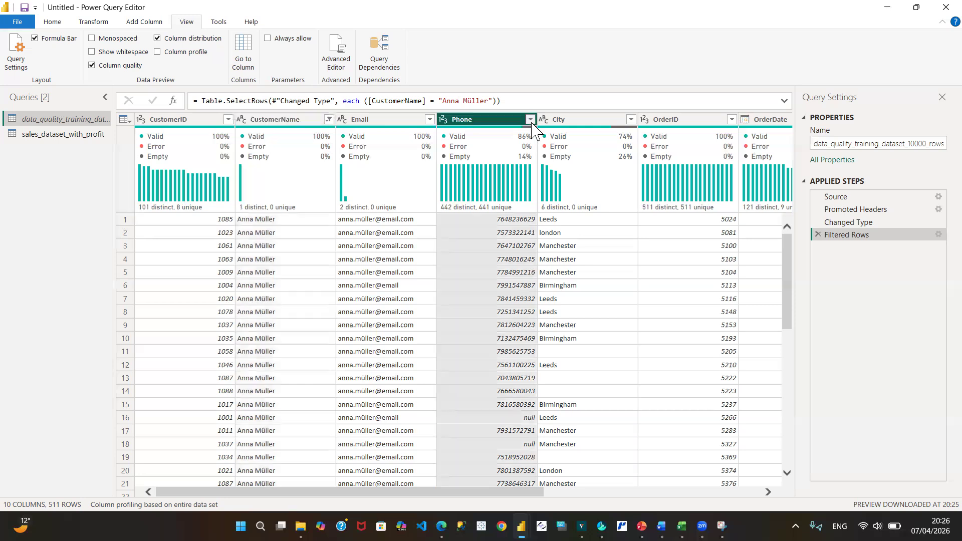
click(530, 119)
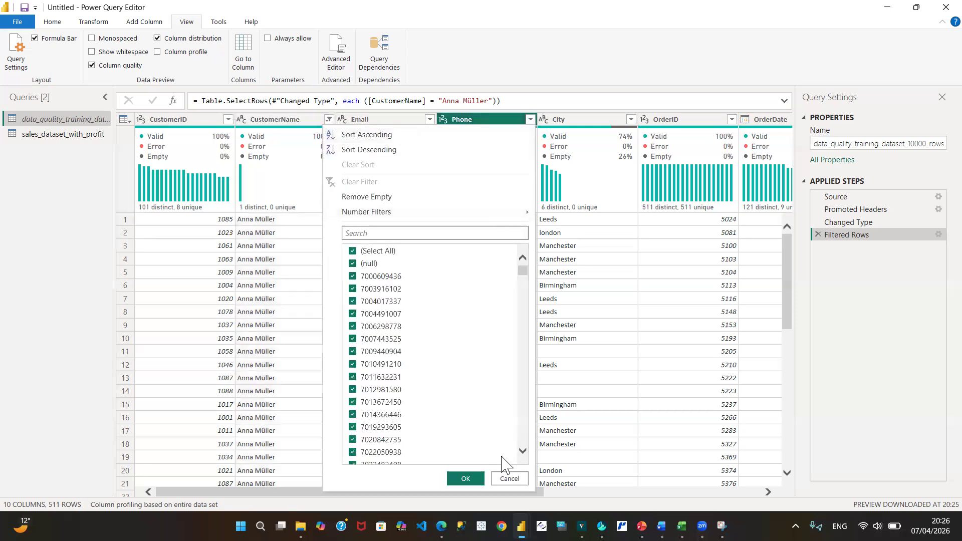
click(509, 479)
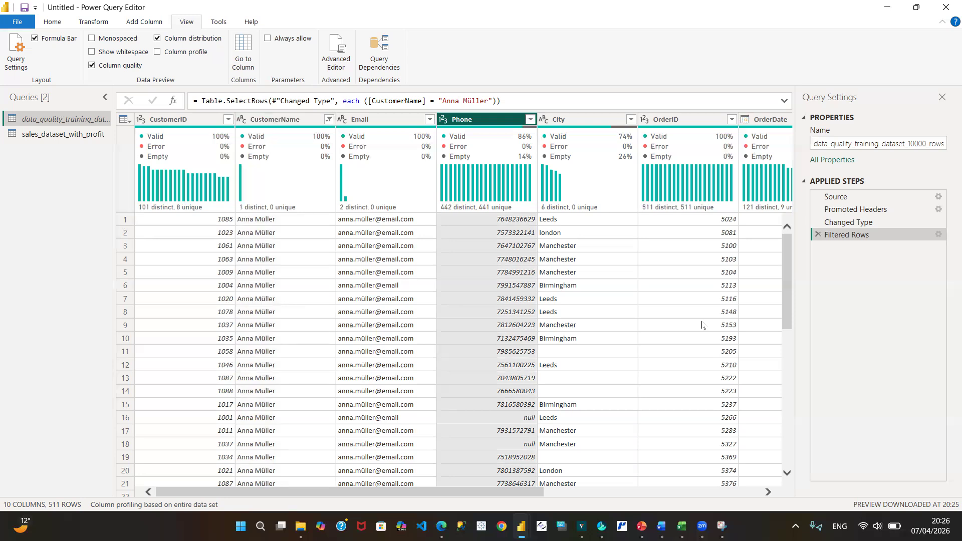
click(815, 233)
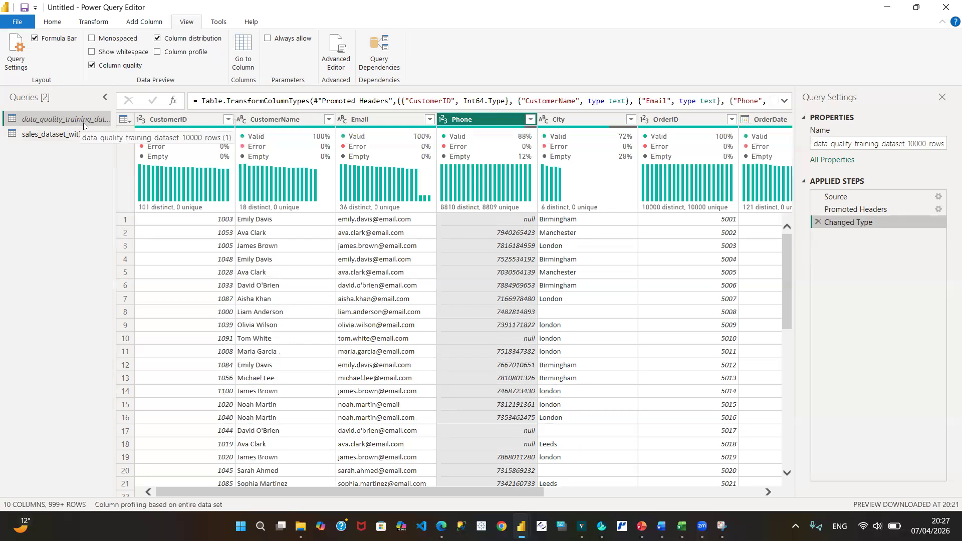
mouse_move(423, 183)
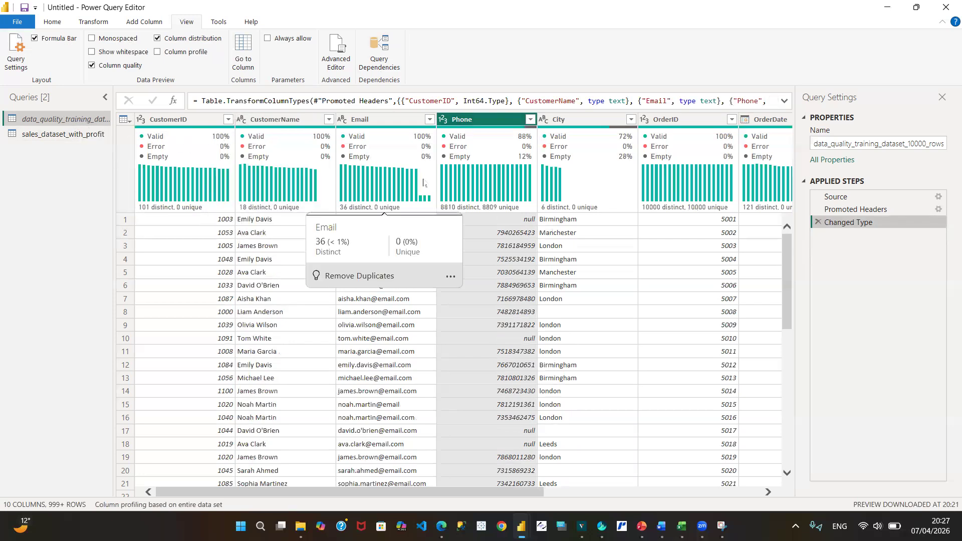
- Review the column quality and distribution of all sales_dataset_with_profit columns from OrderID through OrderDate
click(59, 135)
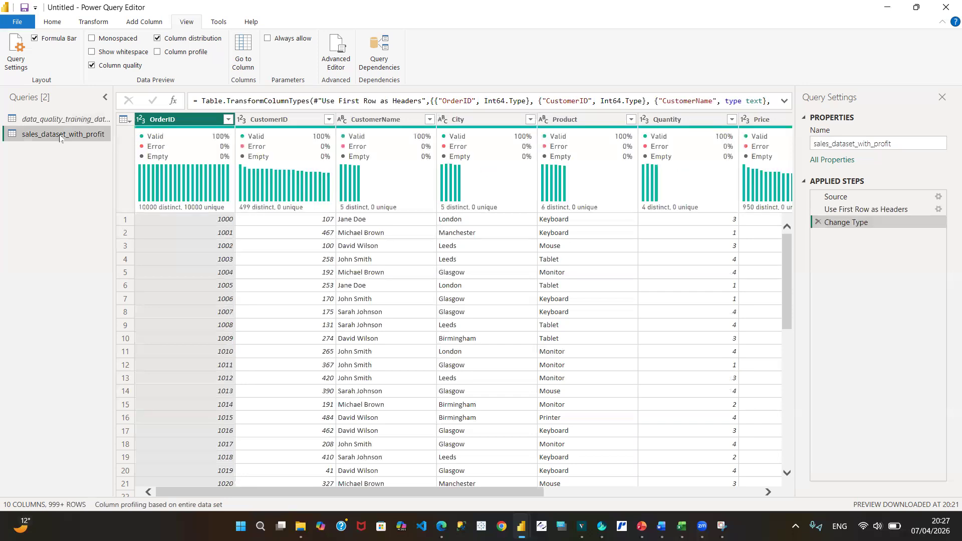
mouse_move(208, 138)
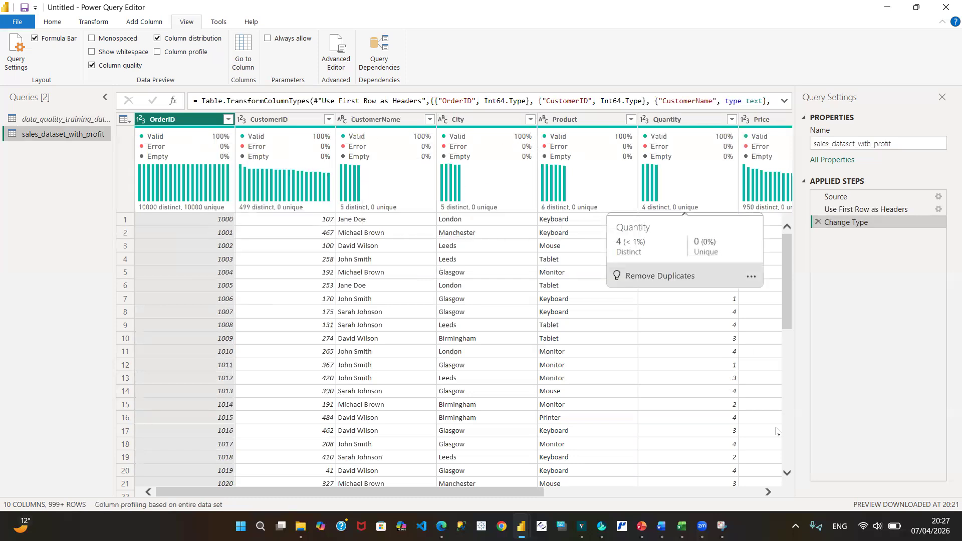
click(768, 491)
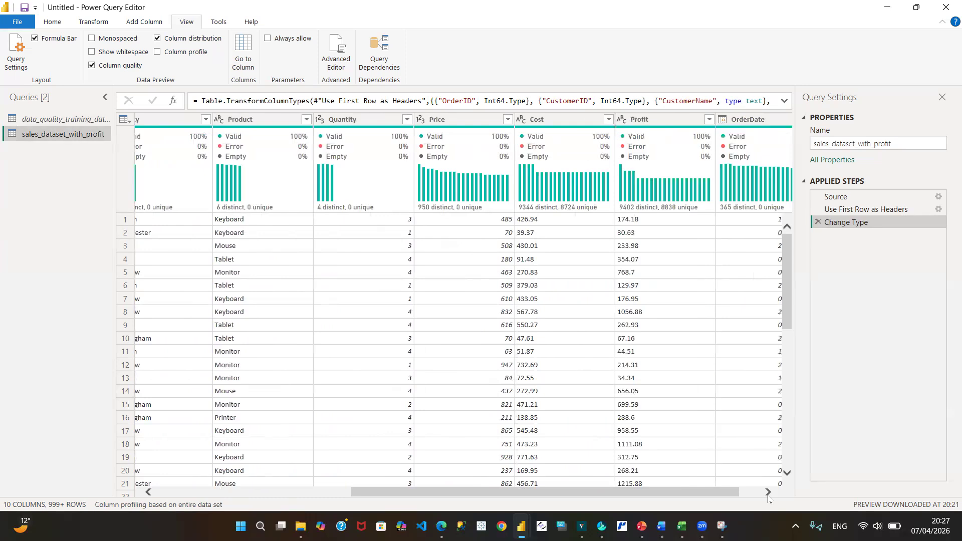
click(768, 493)
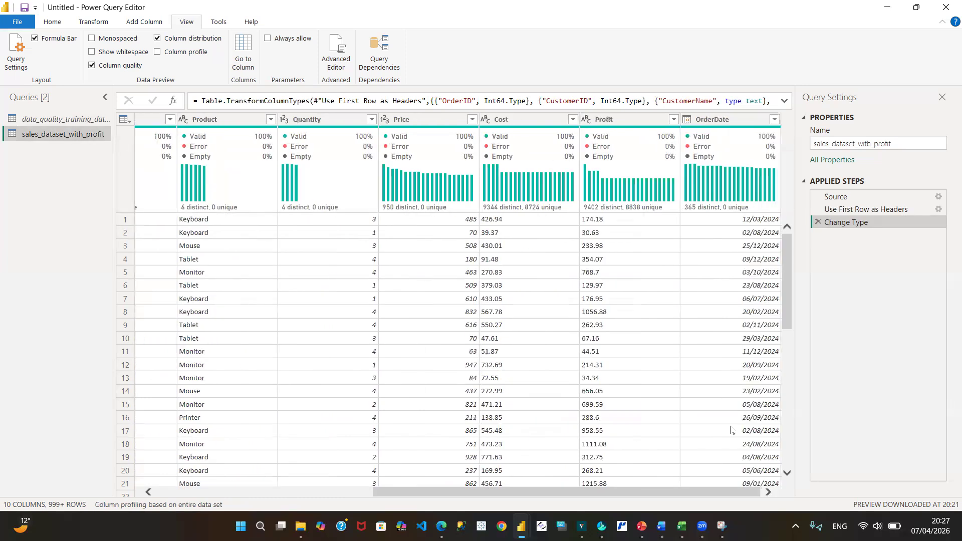
mouse_move(775, 148)
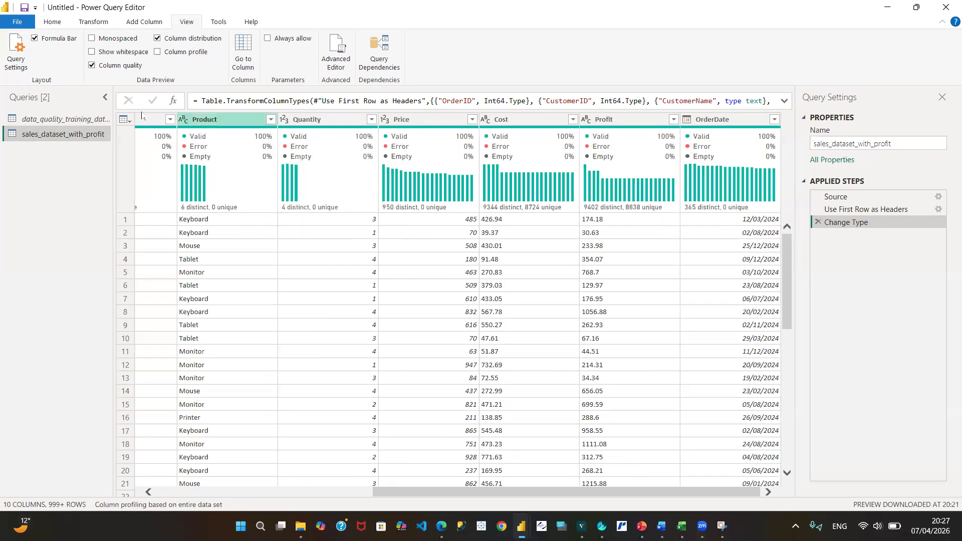
- Compare column quality and distribution from CustomerID through City in the data_quality_training_dataset_10000_rows (1) query, checking Phone and City for empty values
click(85, 118)
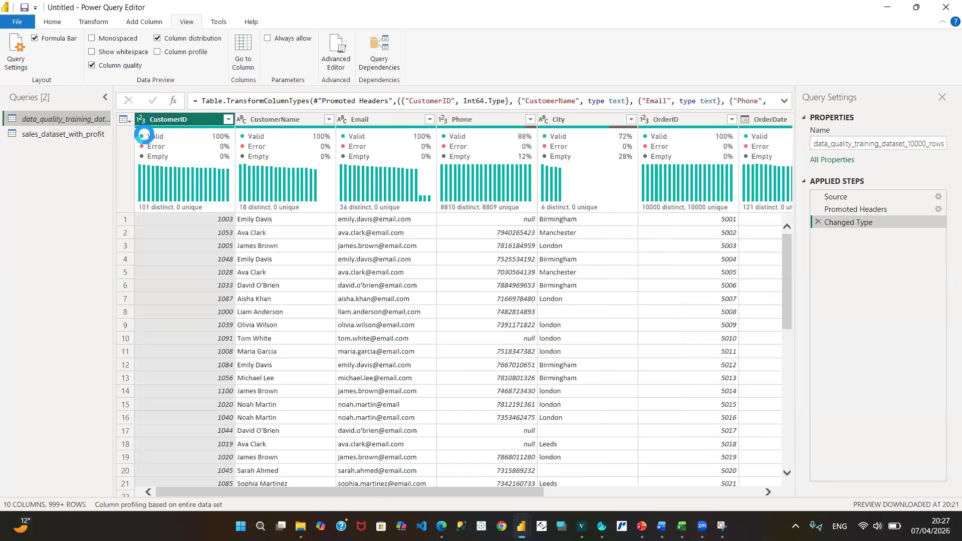
mouse_move(165, 144)
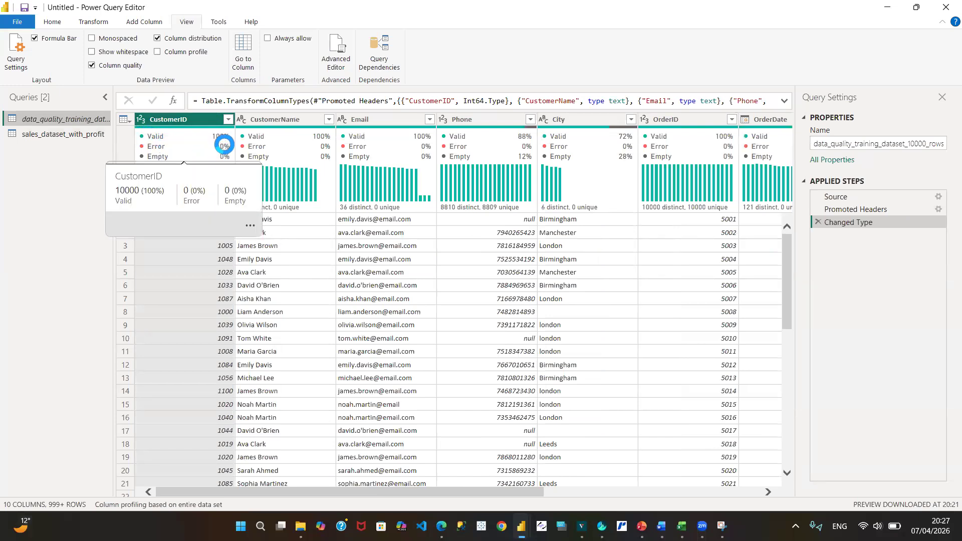
mouse_move(316, 171)
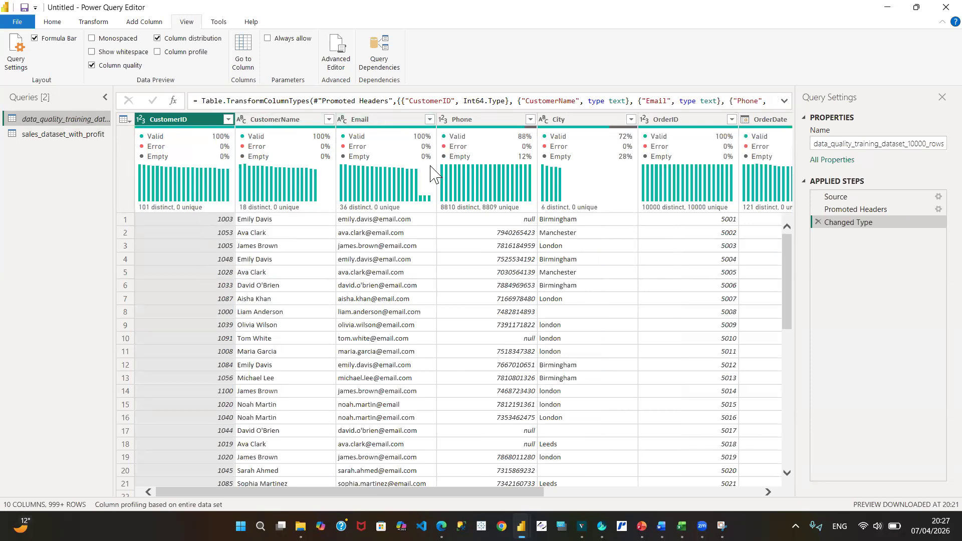
mouse_move(430, 172)
mouse_move(457, 150)
mouse_move(488, 150)
mouse_move(529, 162)
mouse_move(626, 150)
- Review column quality and distribution from OrderID through Price, and examine the CustomerID and CustomerName profiles again
click(770, 493)
click(769, 493)
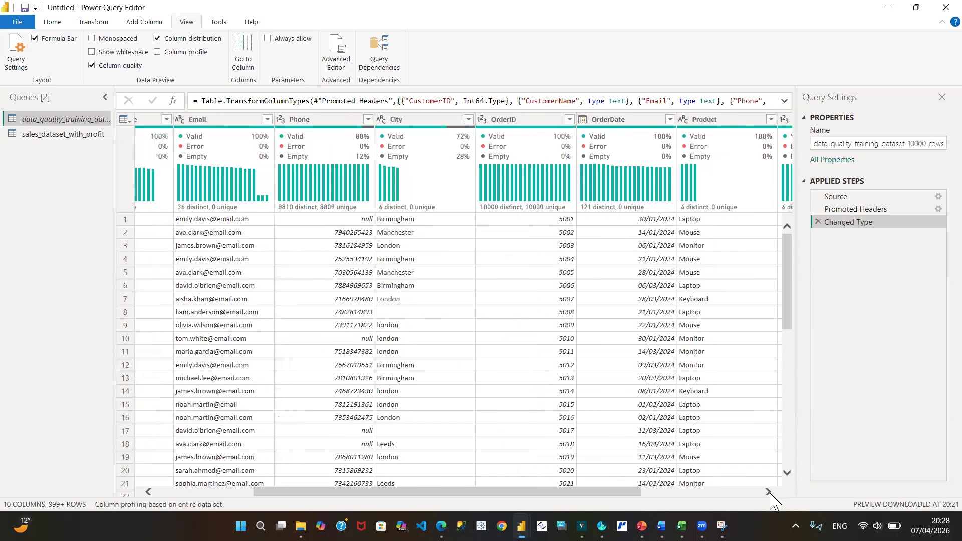
click(769, 493)
click(769, 493)
click(770, 492)
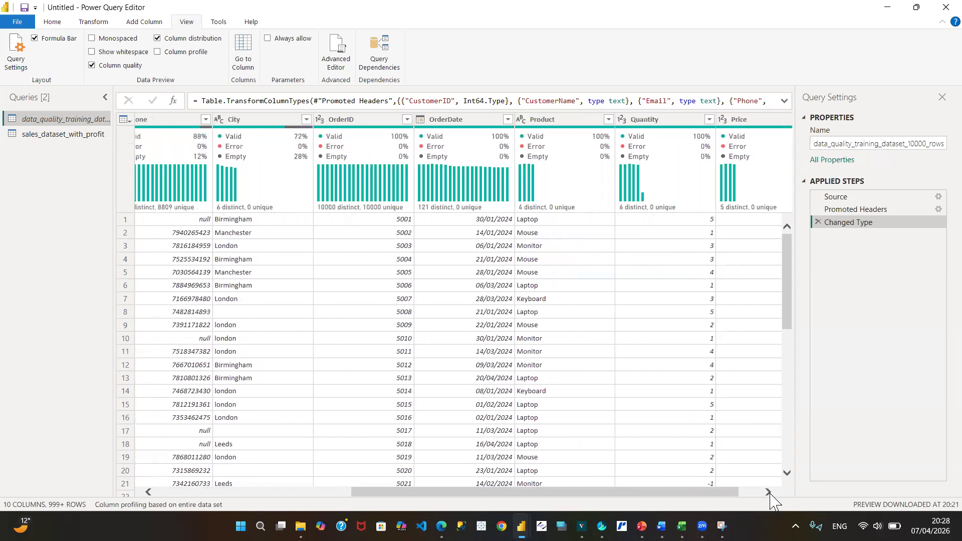
click(769, 493)
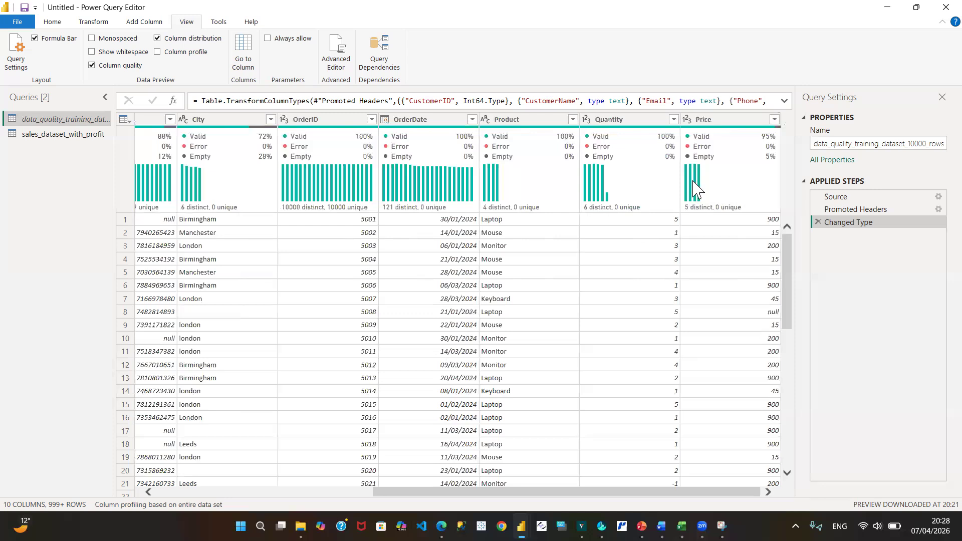
mouse_move(695, 188)
click(149, 492)
click(149, 492)
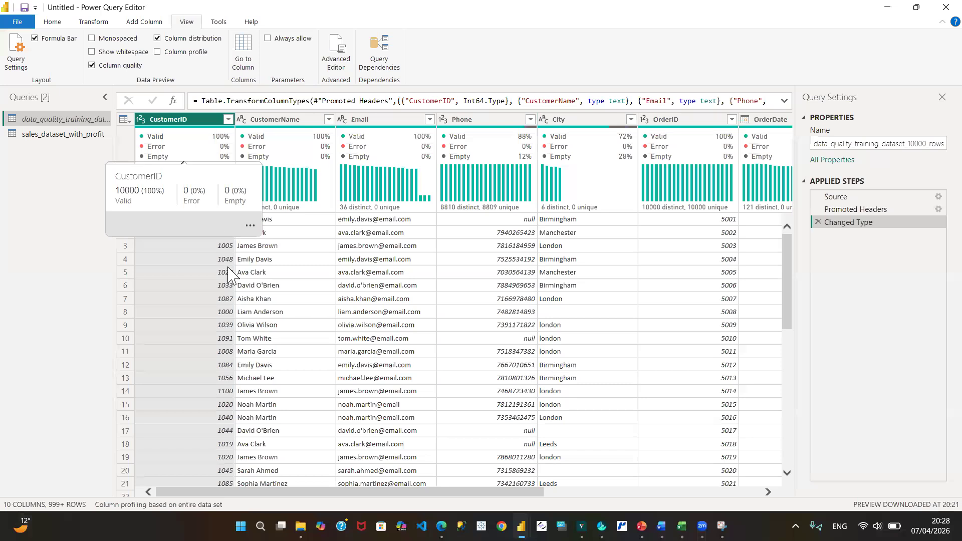
mouse_move(311, 150)
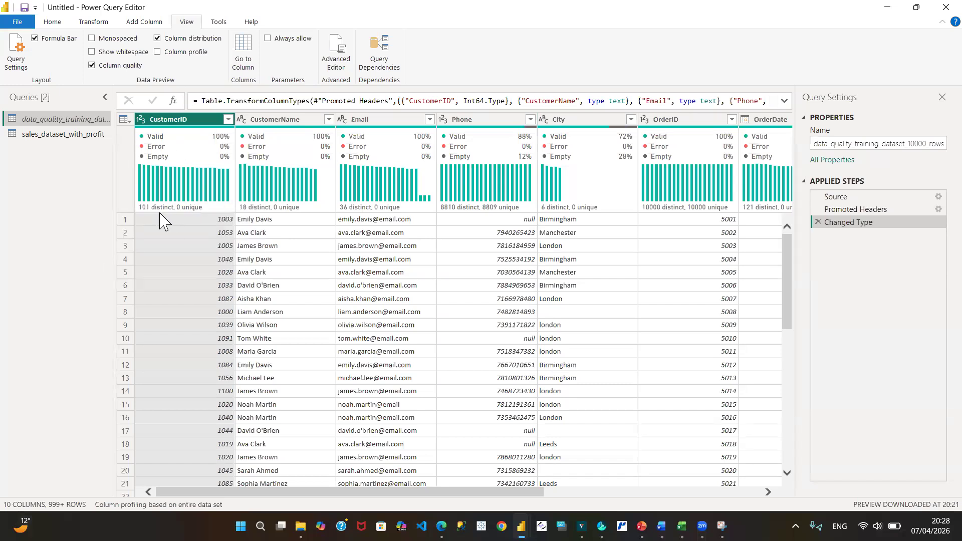
mouse_move(168, 213)
- Keep only the rows of one customer, the seventh in the CustomerName filter list, and delete the Filtered Rows step
click(329, 119)
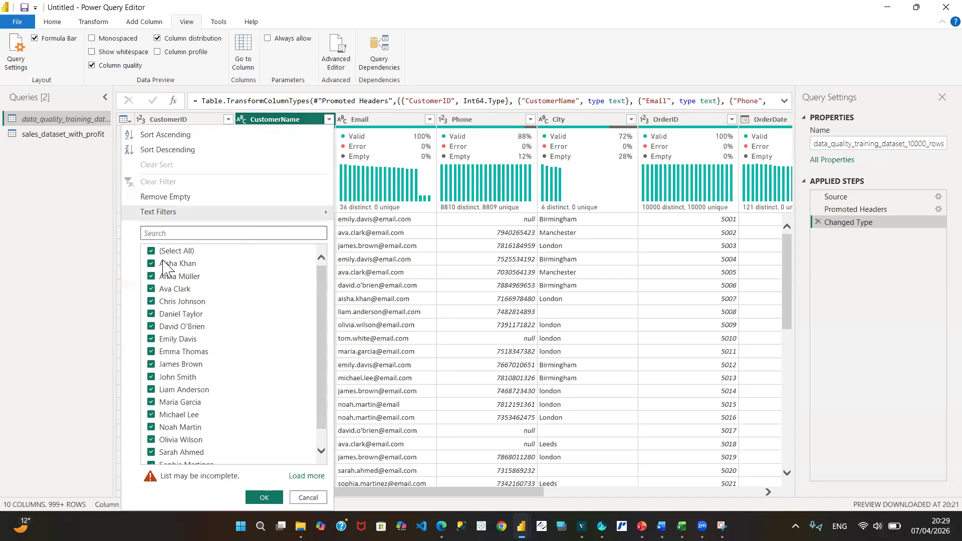
click(150, 252)
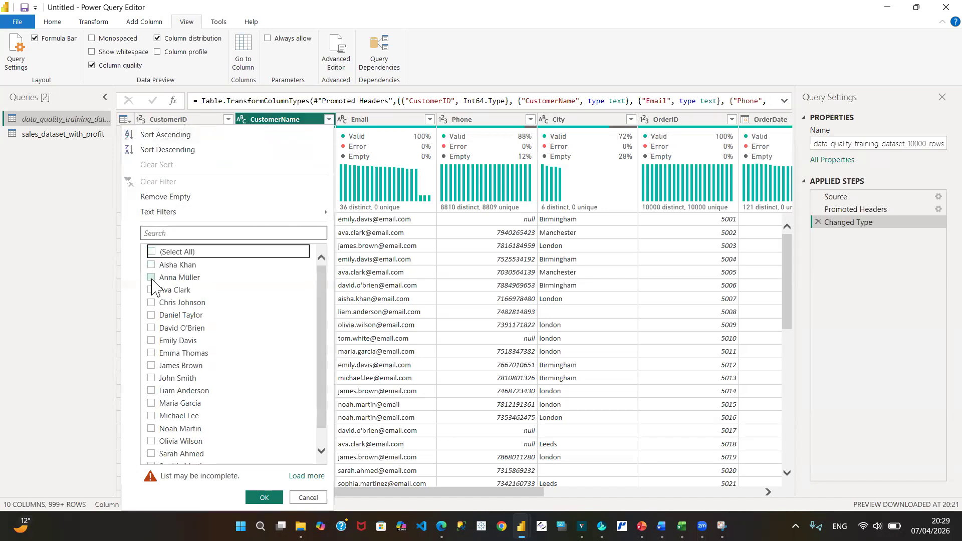
click(151, 278)
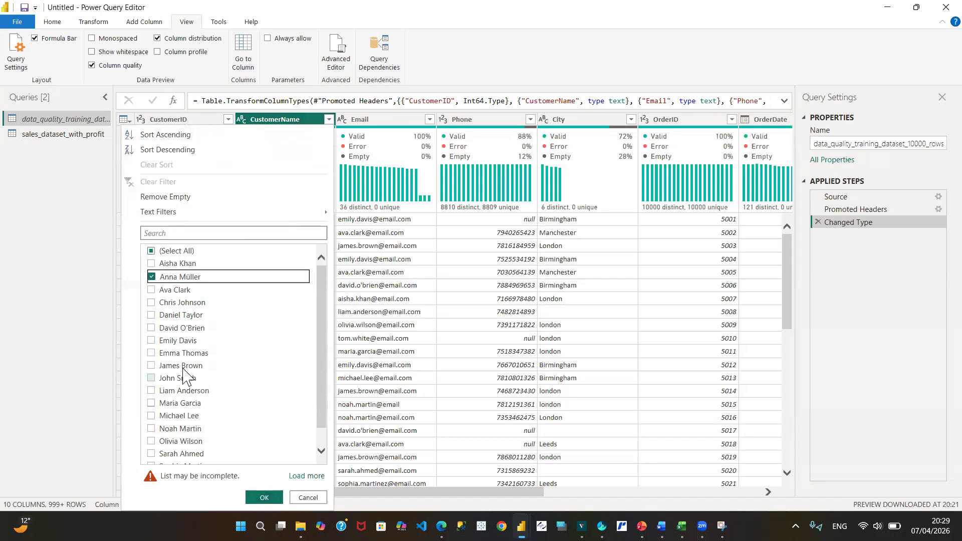
click(151, 277)
click(151, 340)
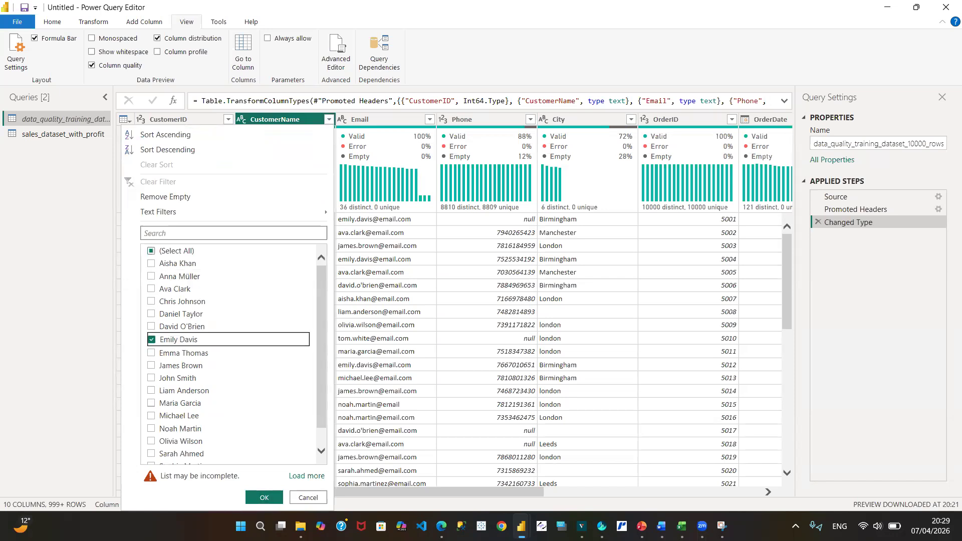
click(264, 498)
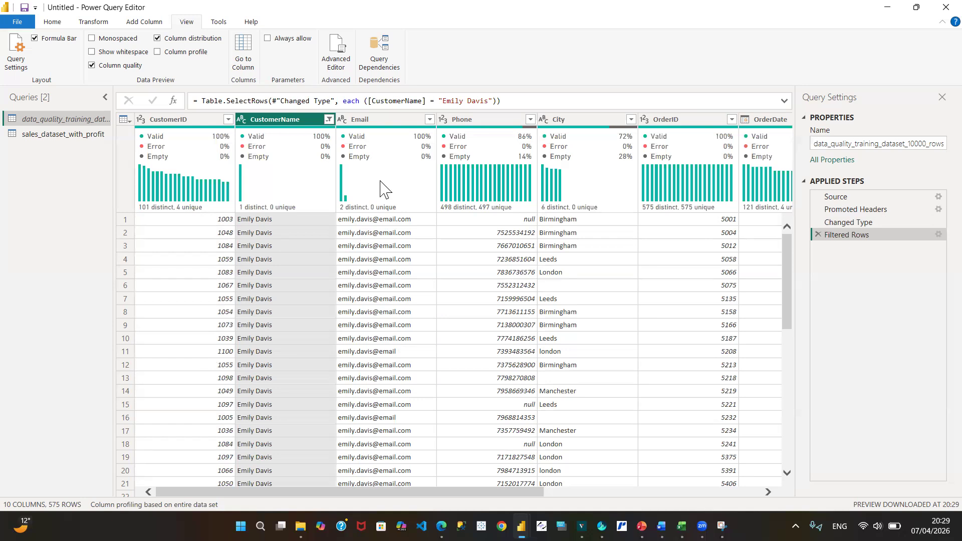
click(817, 234)
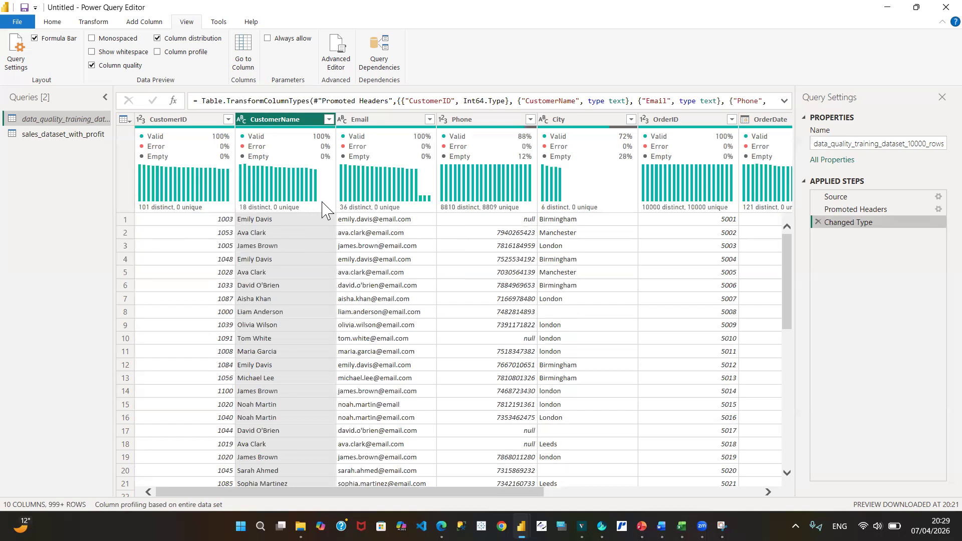
- Examine the distinct and unique value counts in the distributions of the Email, Phone and City columns
mouse_move(363, 219)
mouse_move(488, 210)
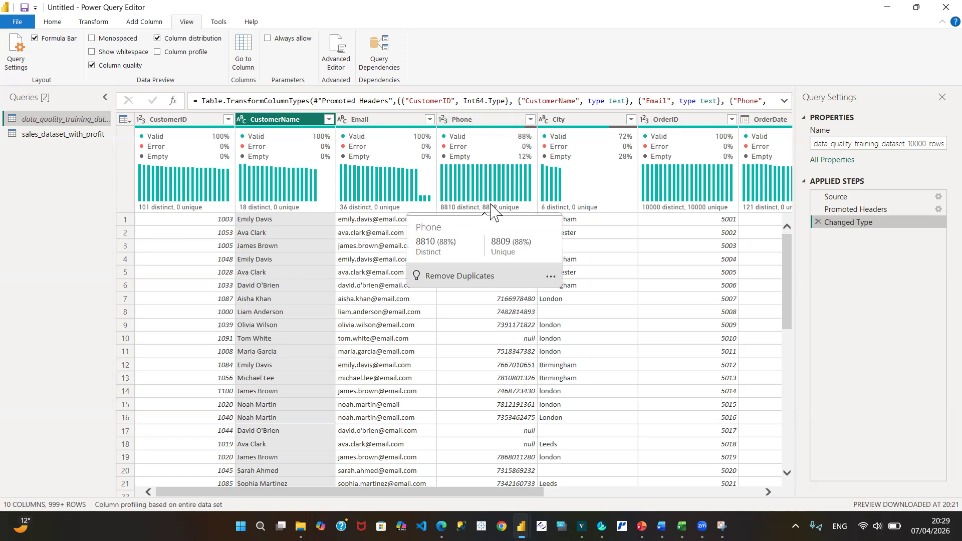
mouse_move(364, 200)
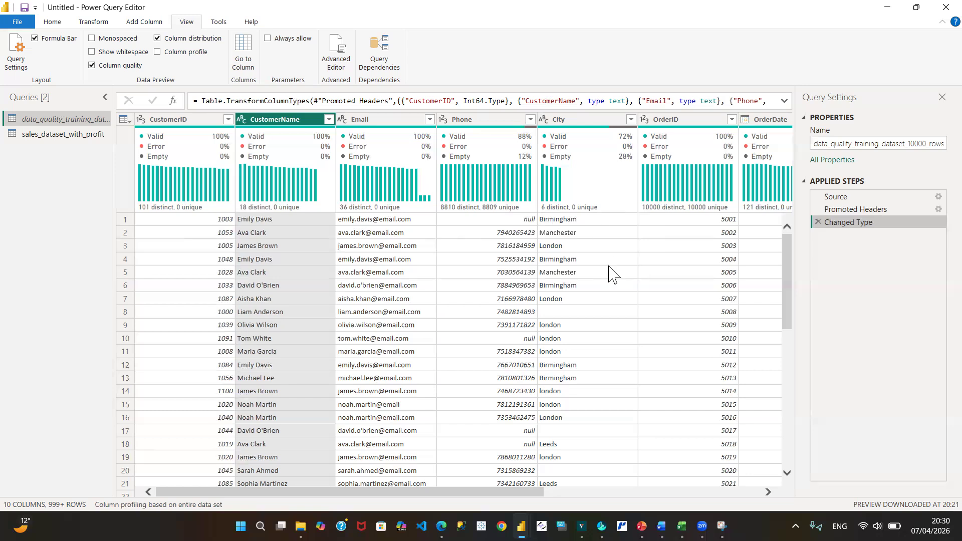
mouse_move(609, 197)
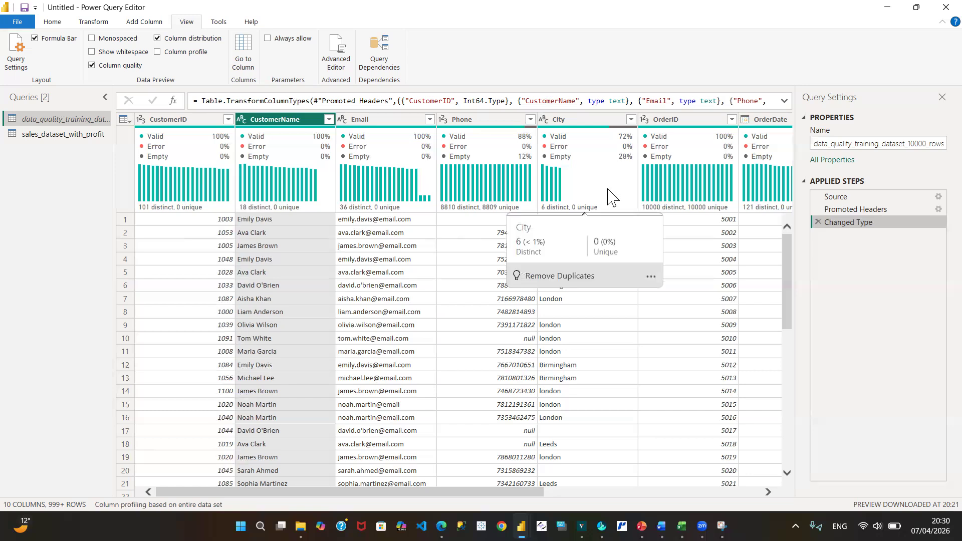
click(768, 492)
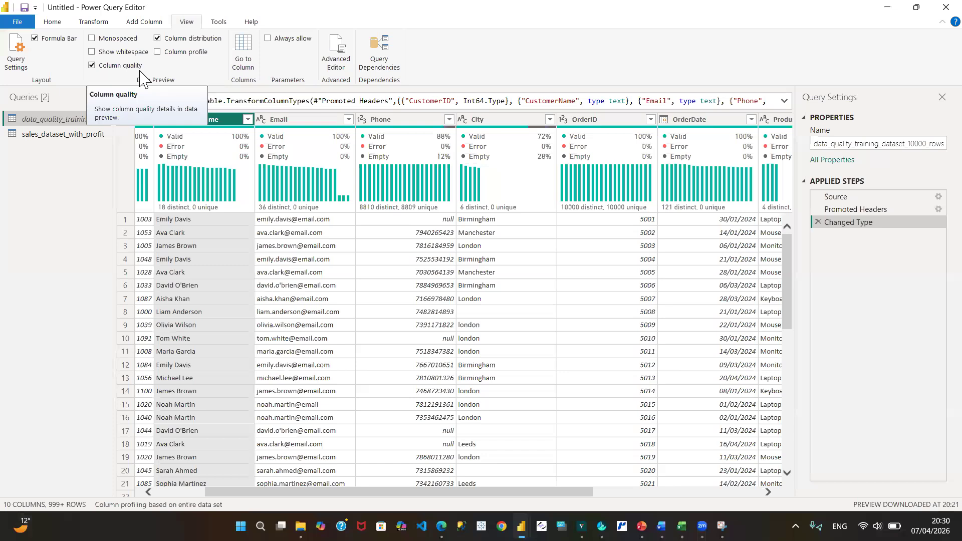
- Show the column profile of CustomerName to examine its statistics and Value distribution options, and turn the column profile off
click(215, 120)
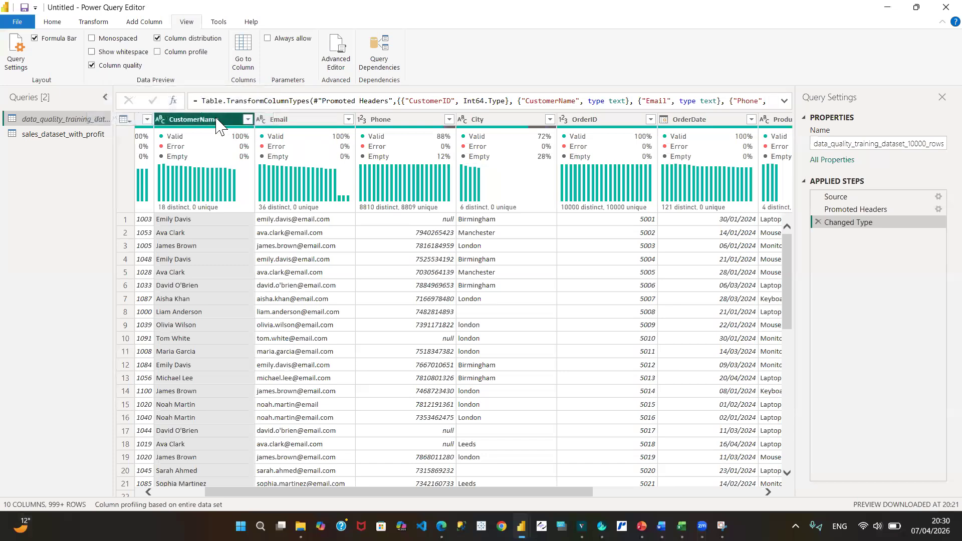
click(157, 52)
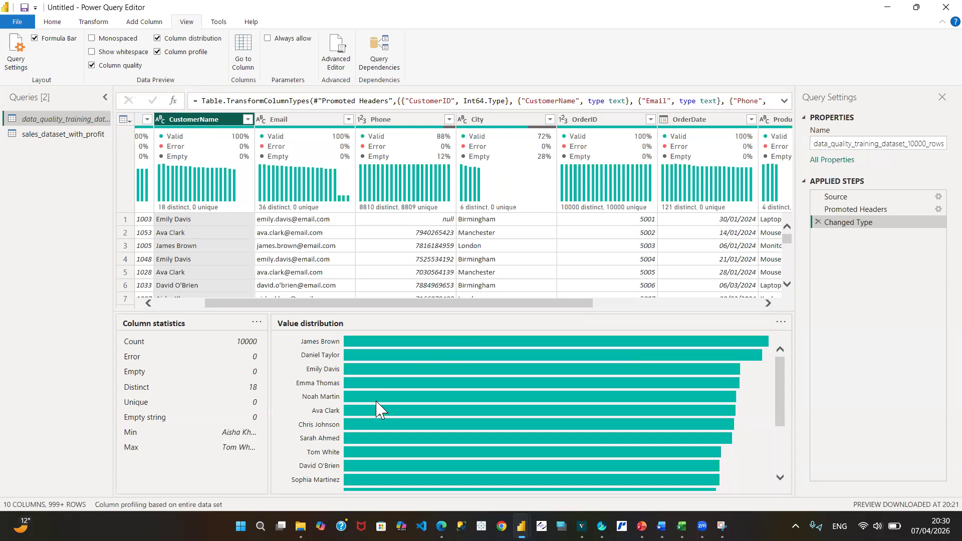
click(781, 322)
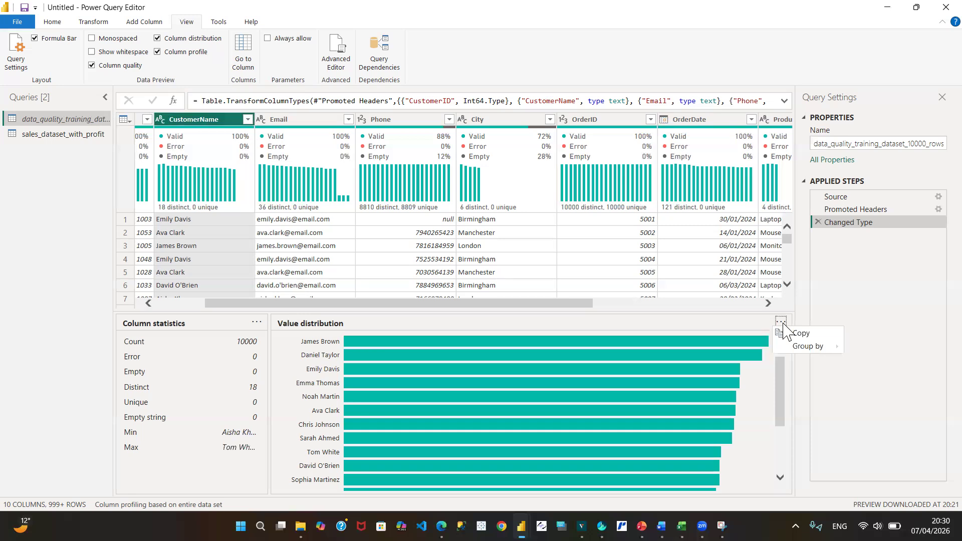
mouse_move(817, 348)
click(158, 52)
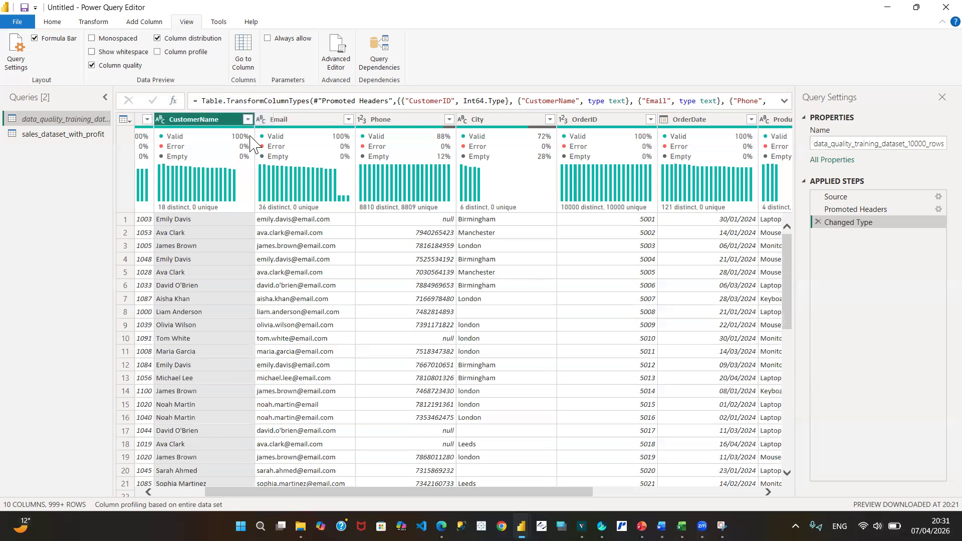
- Switch to the Data Analytics Course presentation in PowerPoint
mouse_move(250, 136)
mouse_move(641, 526)
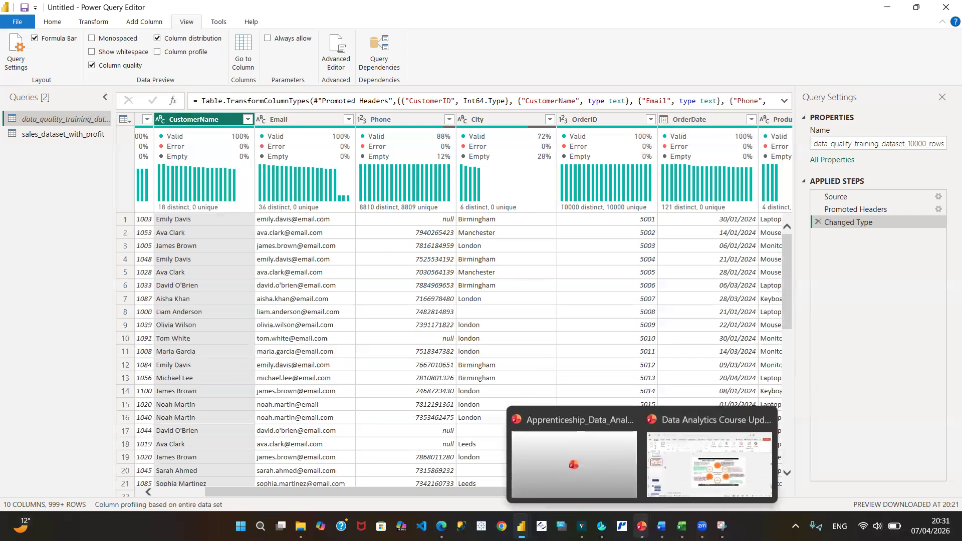
click(678, 458)
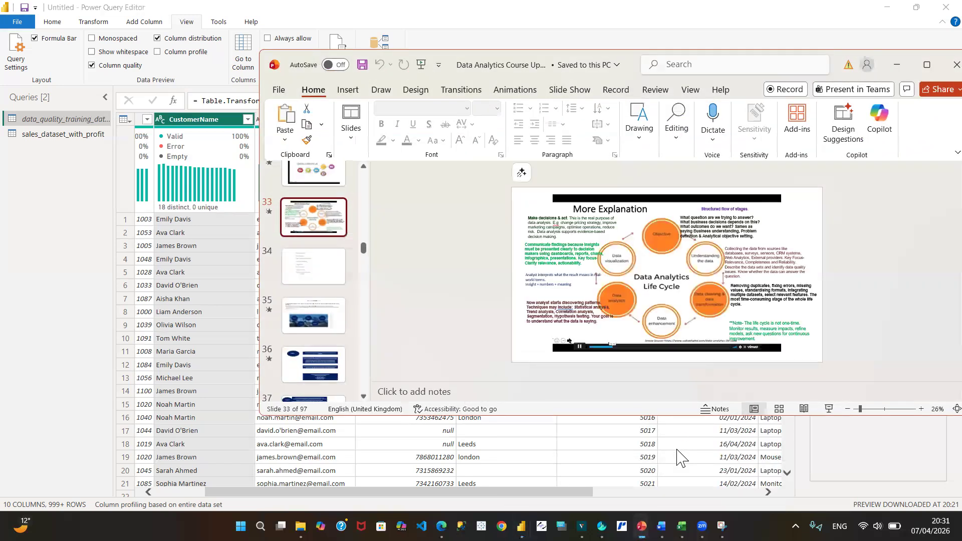
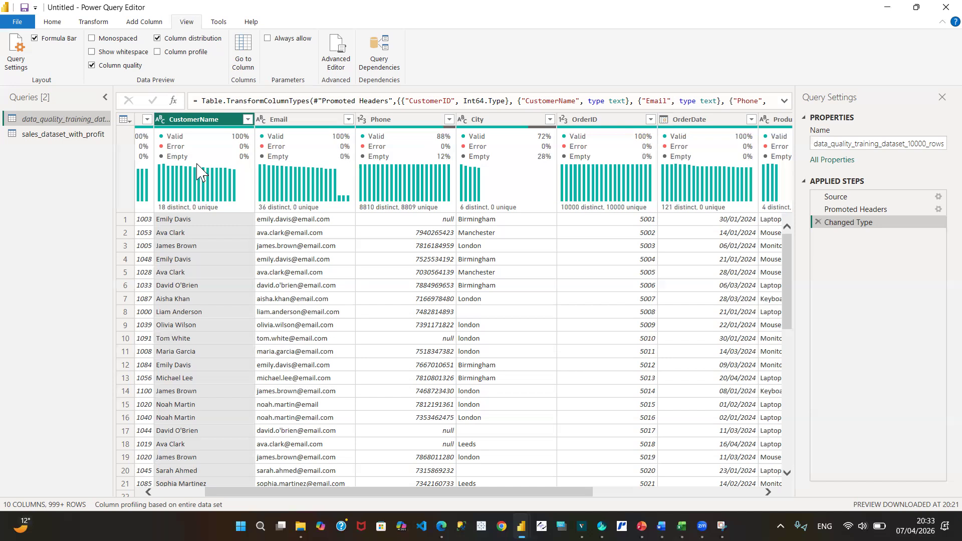
- Show the sales_dataset_with_profit query, consult the Business Objectives document in Word, and return to Power Query Editor
drag(83, 135, 90, 139)
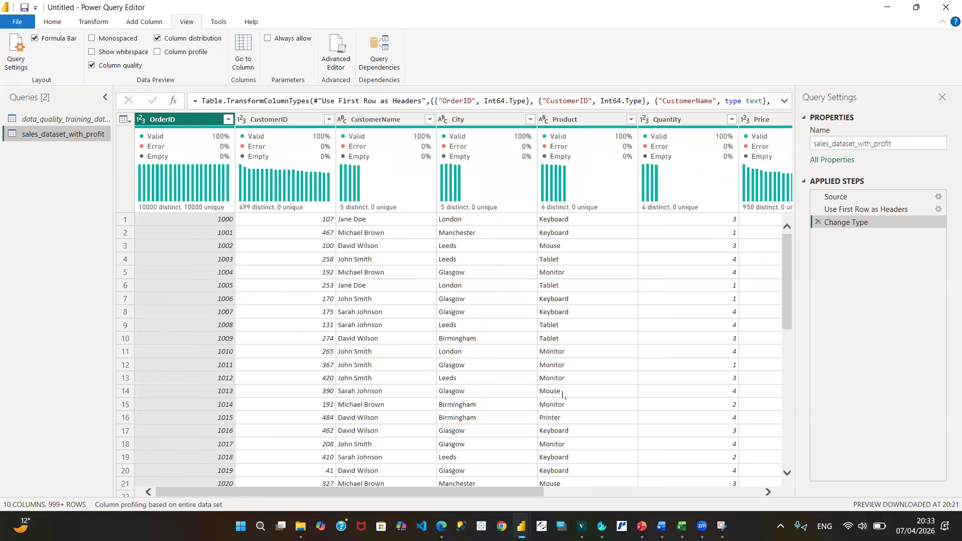
mouse_move(661, 526)
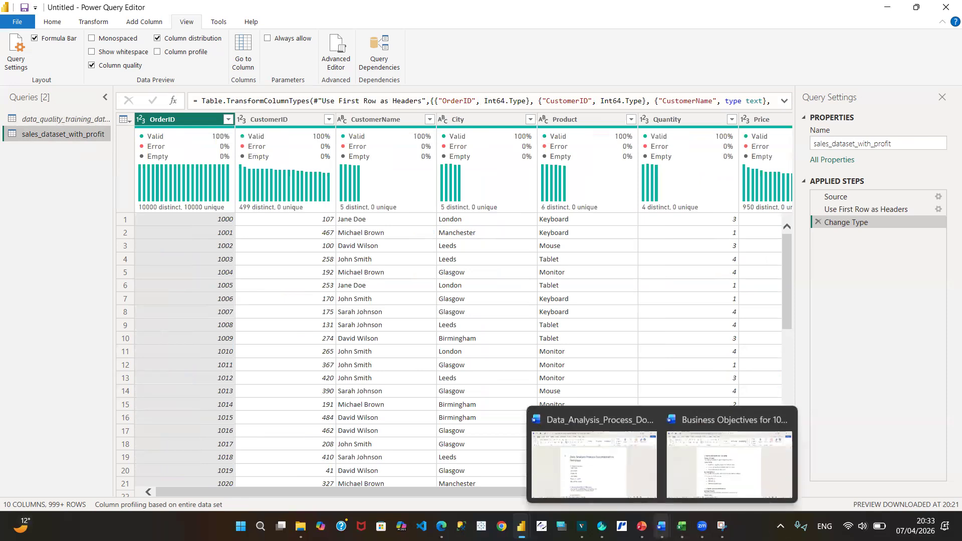
click(702, 474)
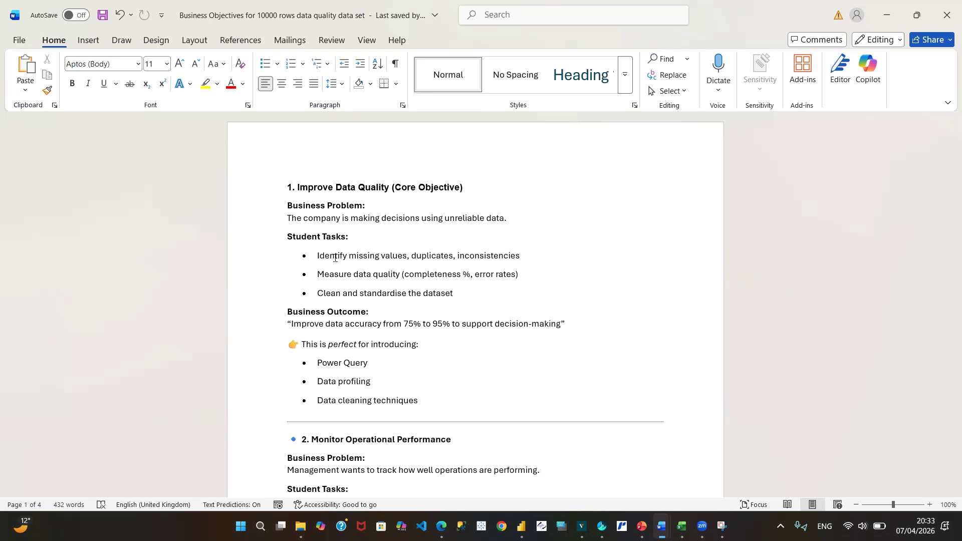
mouse_move(520, 526)
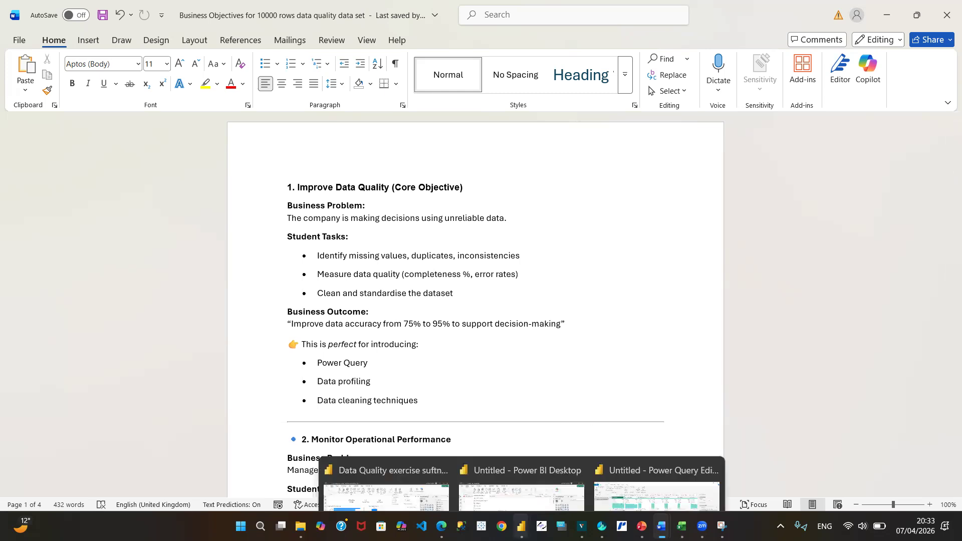
click(664, 465)
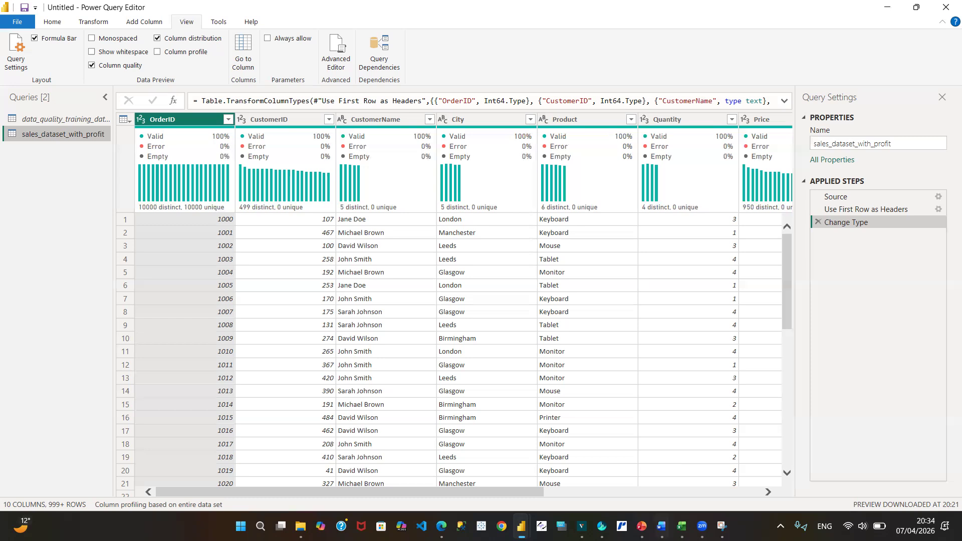
- Switch to the Business Objectives document in Word and review the tasks and outcome of the Improve Data Quality objective
mouse_move(641, 525)
mouse_move(521, 526)
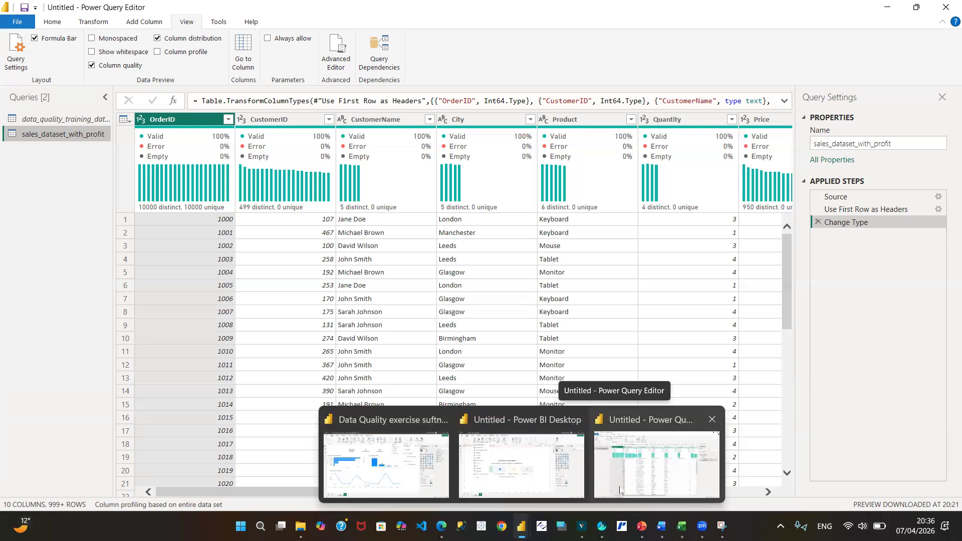
mouse_move(661, 525)
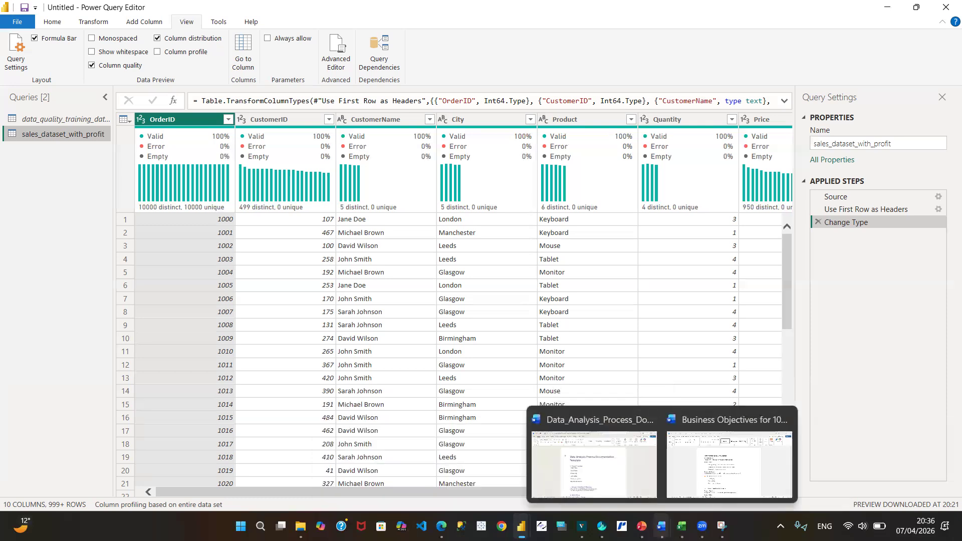
click(696, 484)
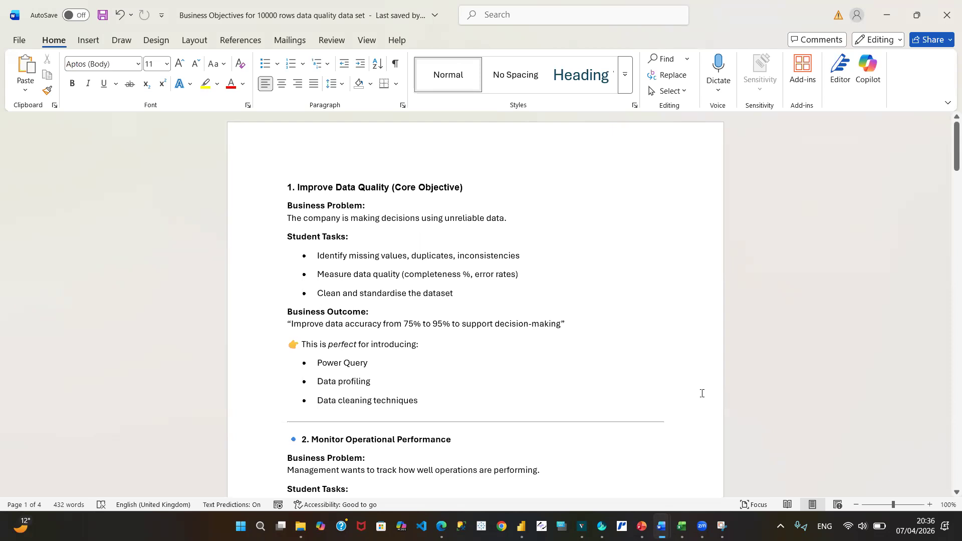
scroll(946, 496, down, 1)
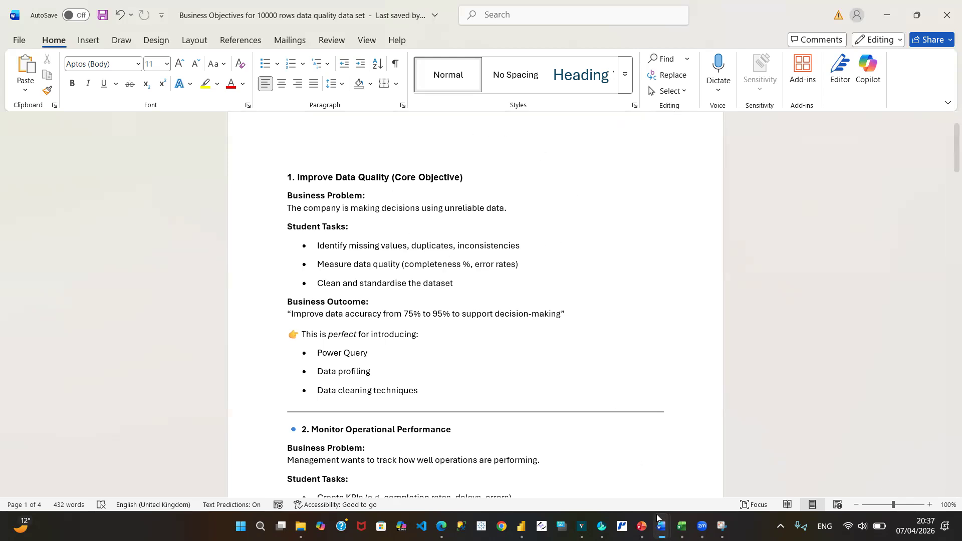
- Switch back to Power Query Editor and examine the column quality and distribution of the customer columns in the data_quality_training_dataset_10000_rows query
mouse_move(661, 524)
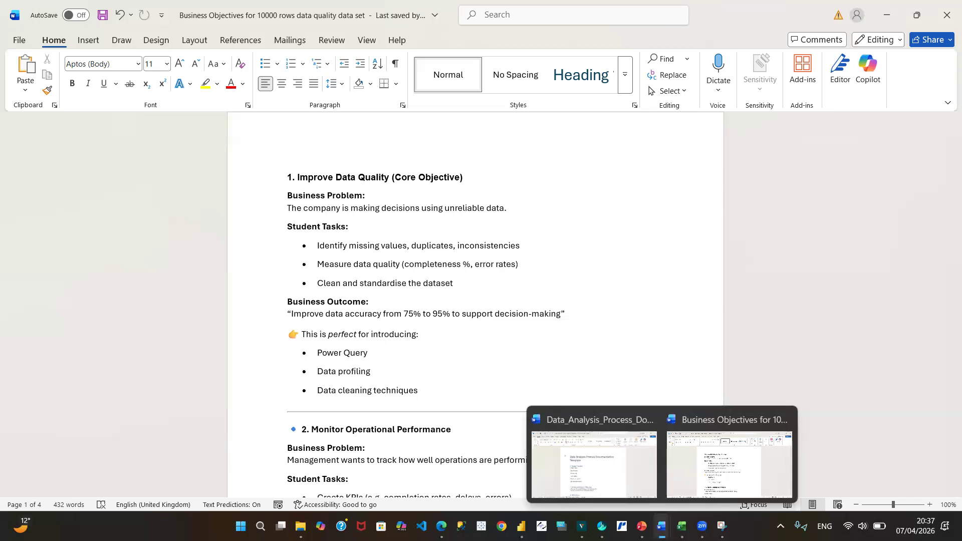
mouse_move(520, 525)
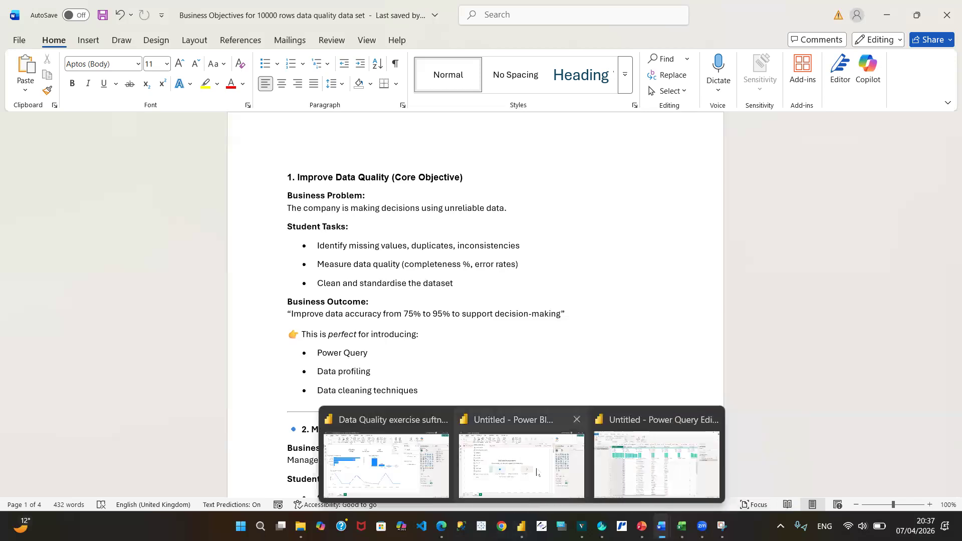
click(655, 476)
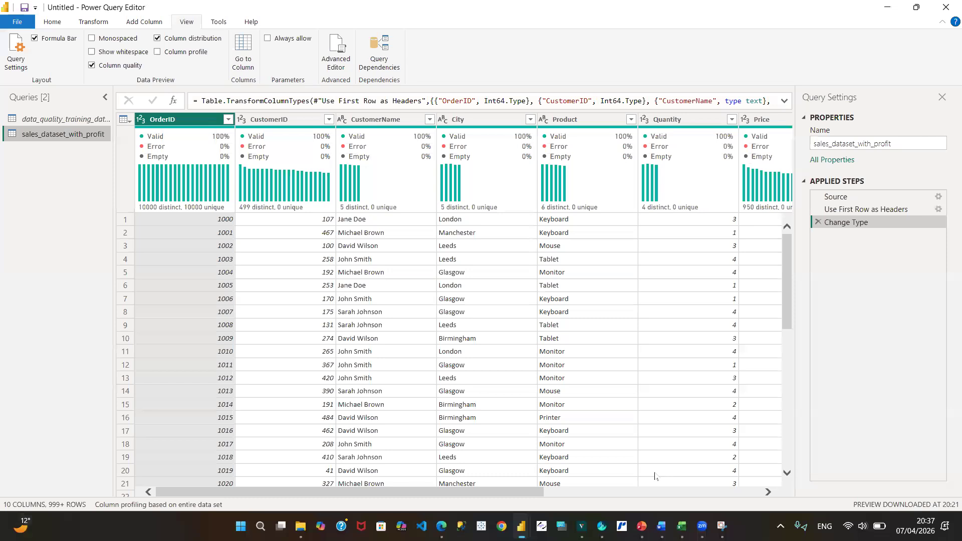
click(68, 120)
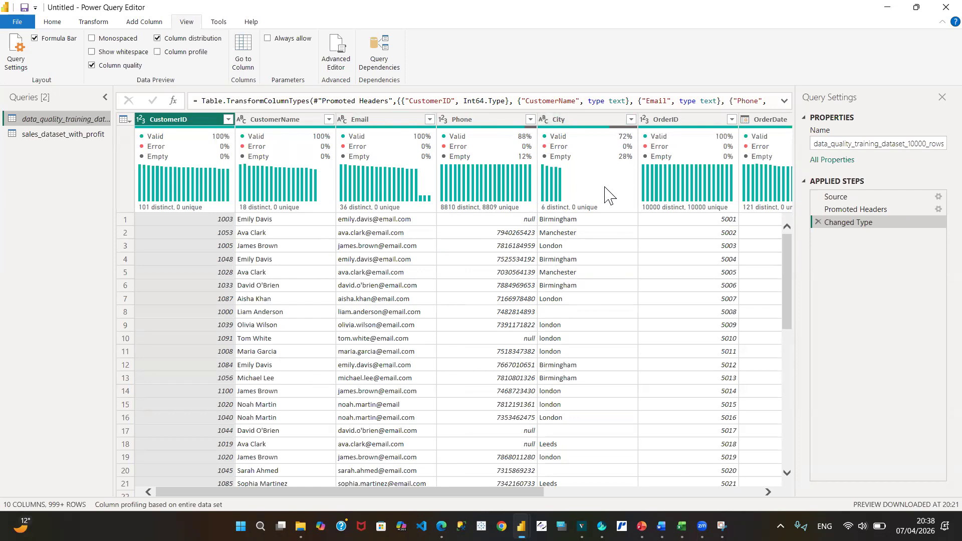
mouse_move(608, 195)
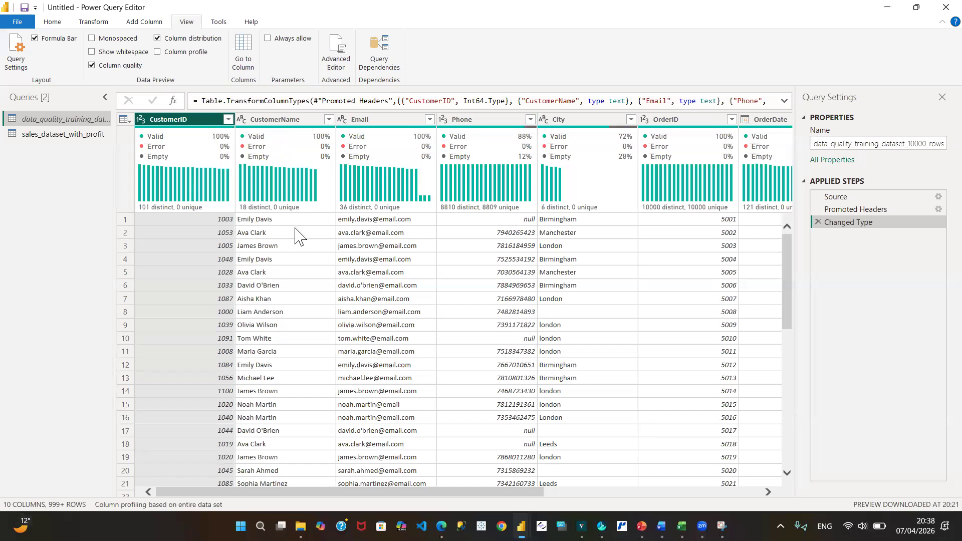
mouse_move(387, 215)
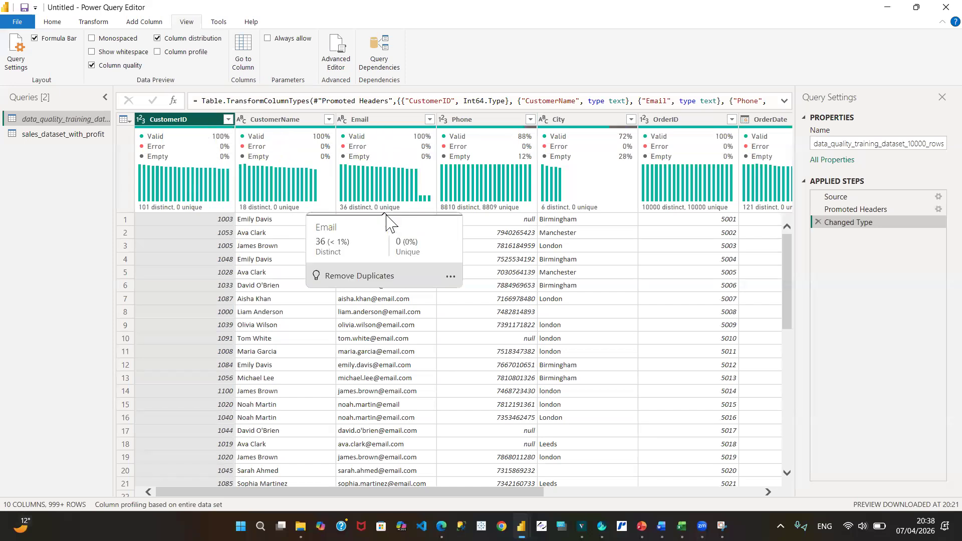
mouse_move(408, 183)
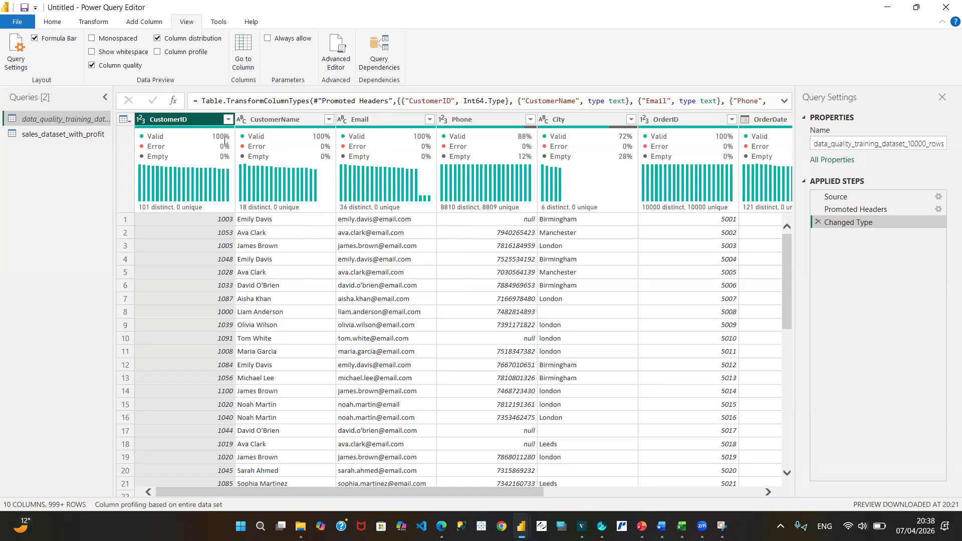
mouse_move(200, 142)
mouse_move(172, 135)
mouse_move(326, 149)
mouse_move(155, 210)
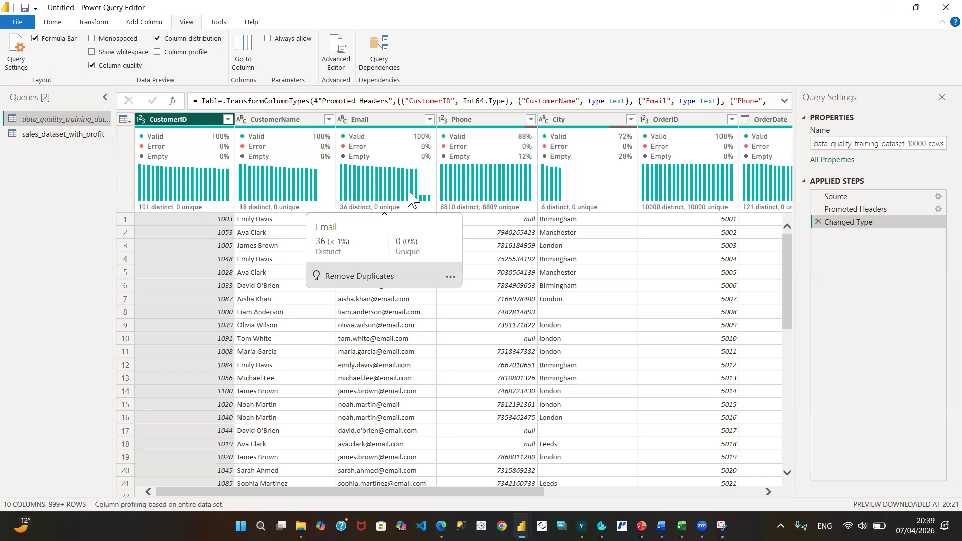
mouse_move(295, 216)
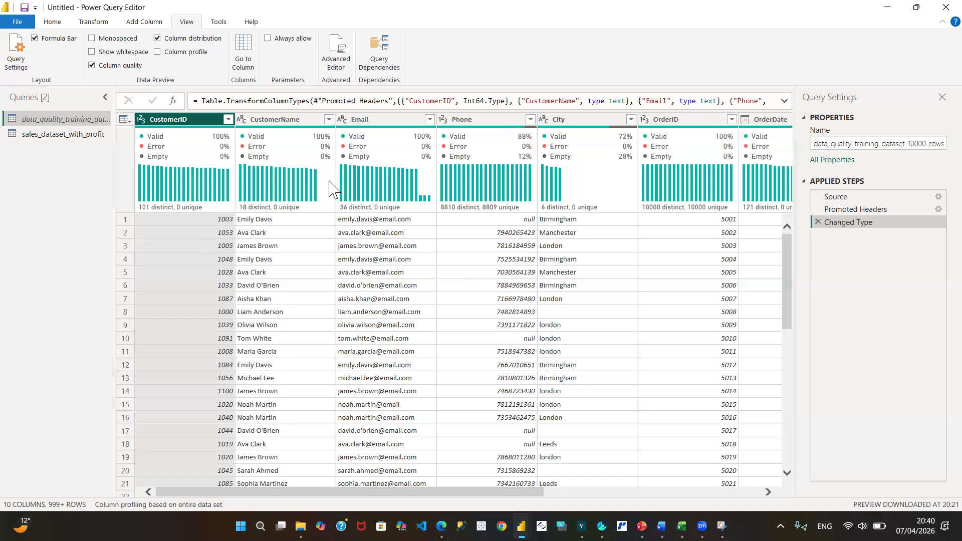
- Examine the column quality and distinct and unique counts of CustomerID and CustomerName in the sales_dataset_with_profit query
click(65, 138)
click(64, 136)
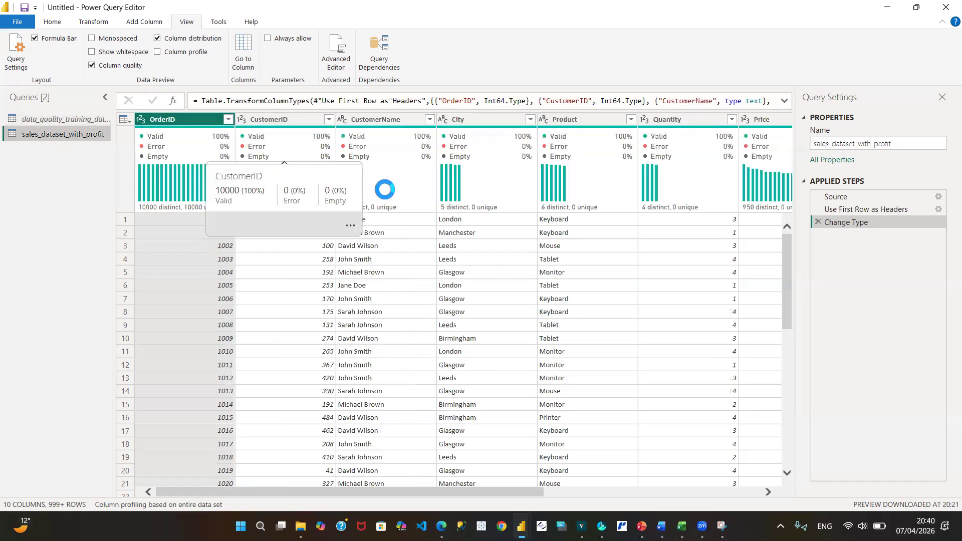
mouse_move(319, 178)
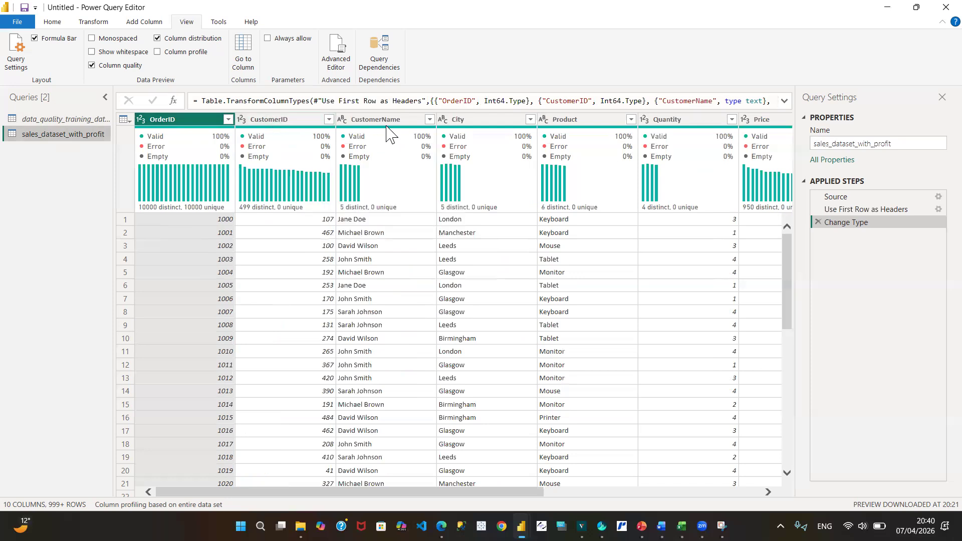
click(293, 120)
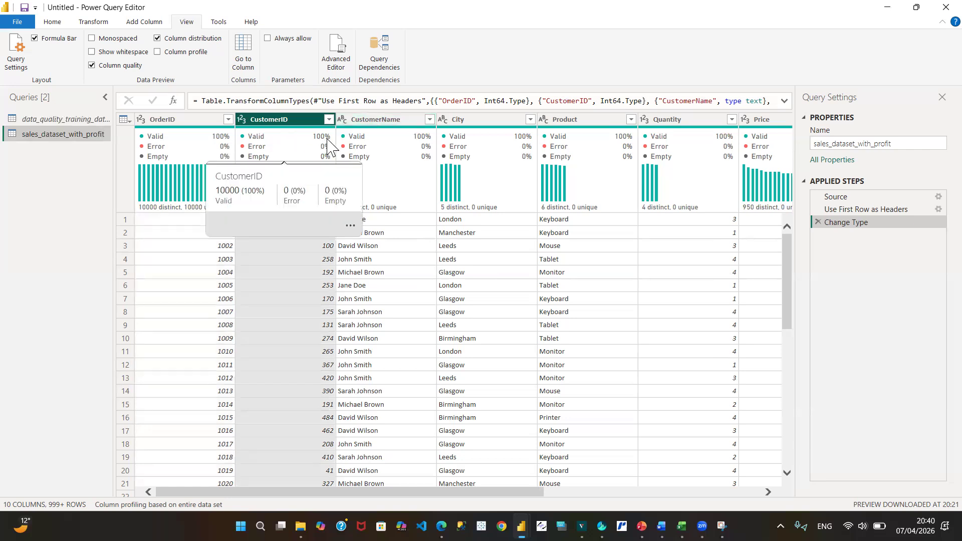
mouse_move(461, 149)
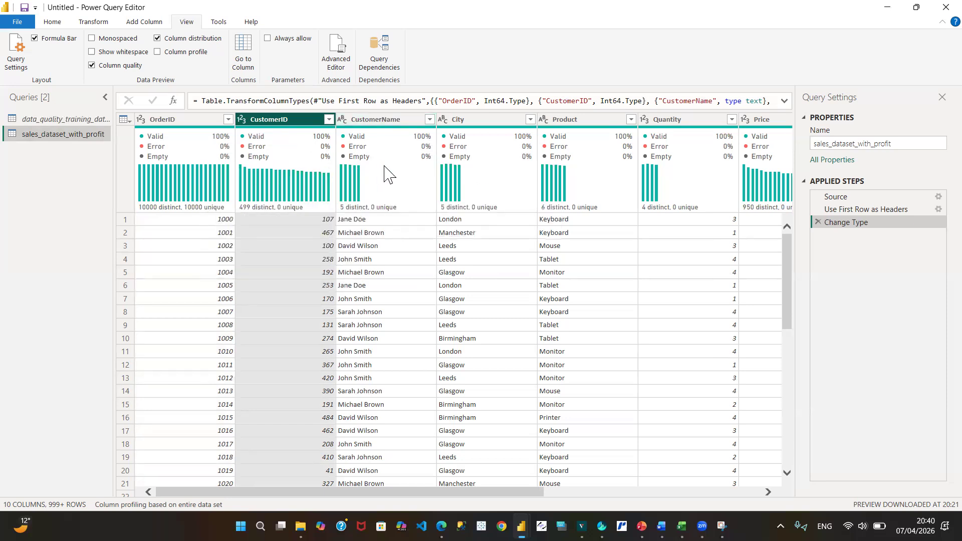
mouse_move(386, 174)
mouse_move(266, 212)
mouse_move(315, 212)
mouse_move(371, 212)
mouse_move(294, 215)
- Compare the data quality training query with sales_dataset_with_profit, reviewing the latter's column profiles through to OrderDate
click(65, 119)
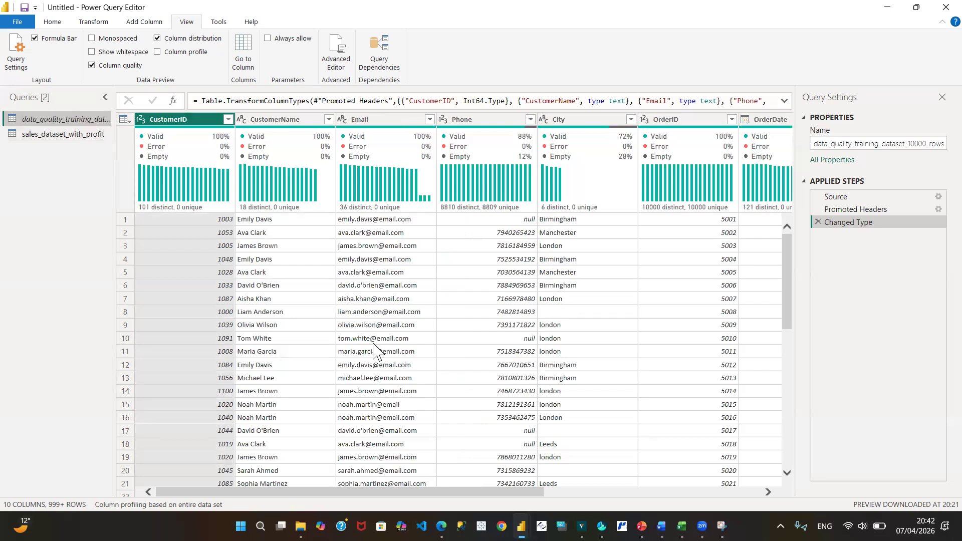
click(39, 134)
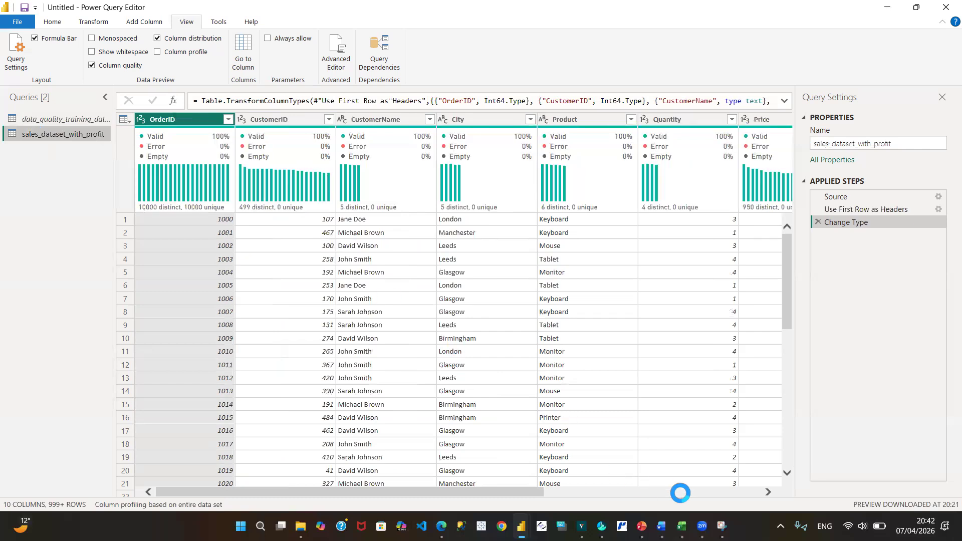
click(750, 491)
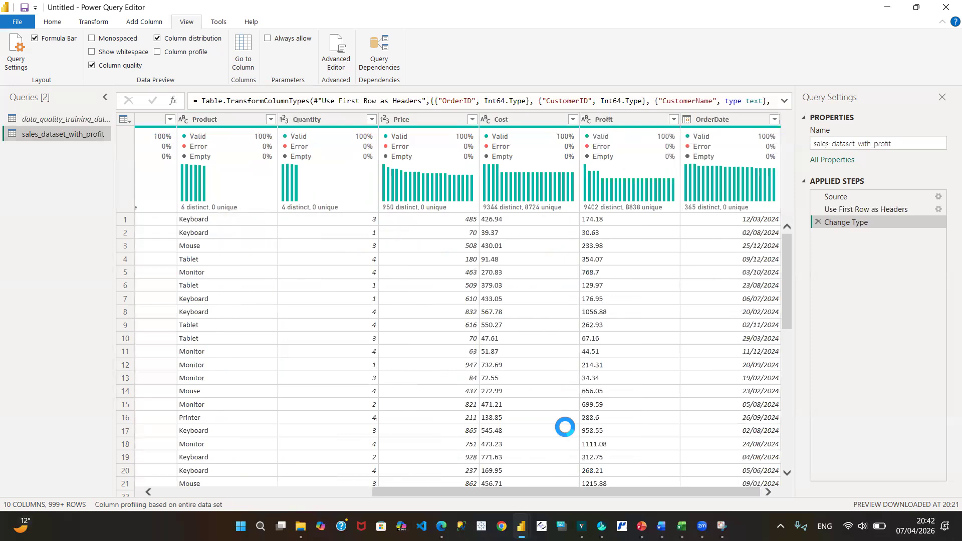
click(189, 494)
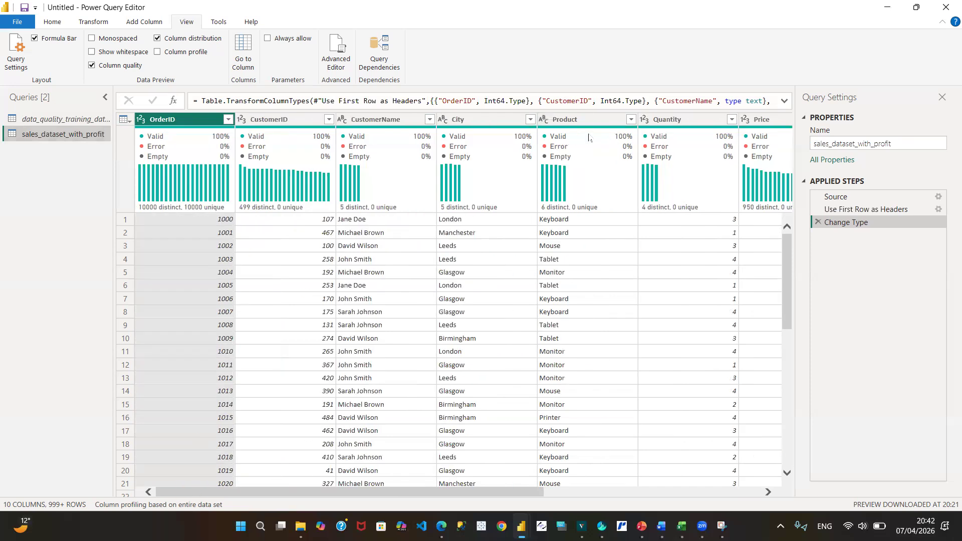
- Filter the data quality training query to the rows of one customer, the seventh in the CustomerName filter list
click(61, 120)
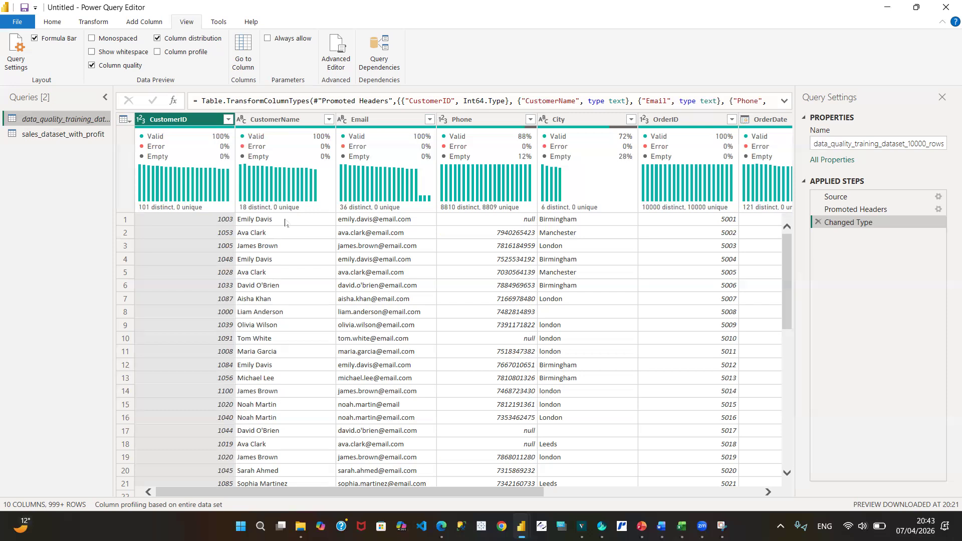
click(404, 118)
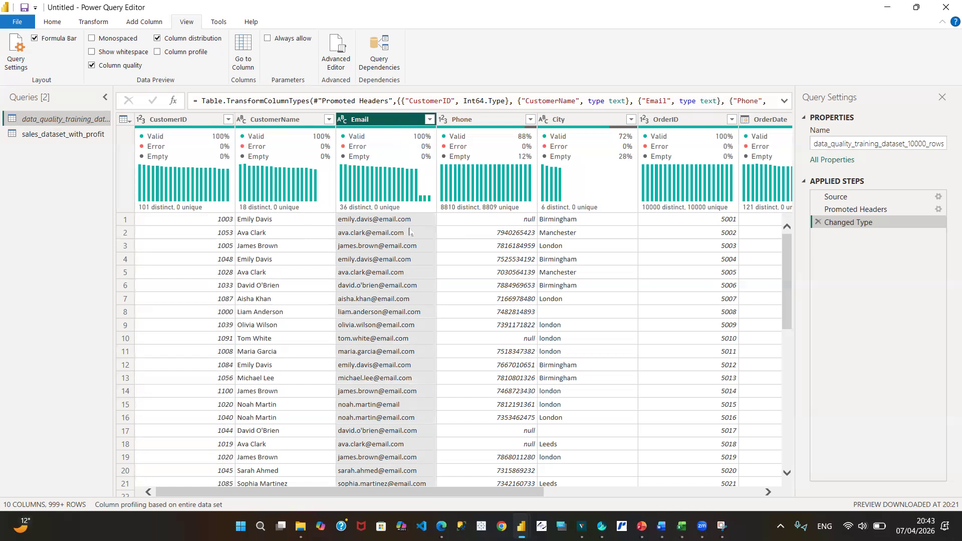
click(329, 120)
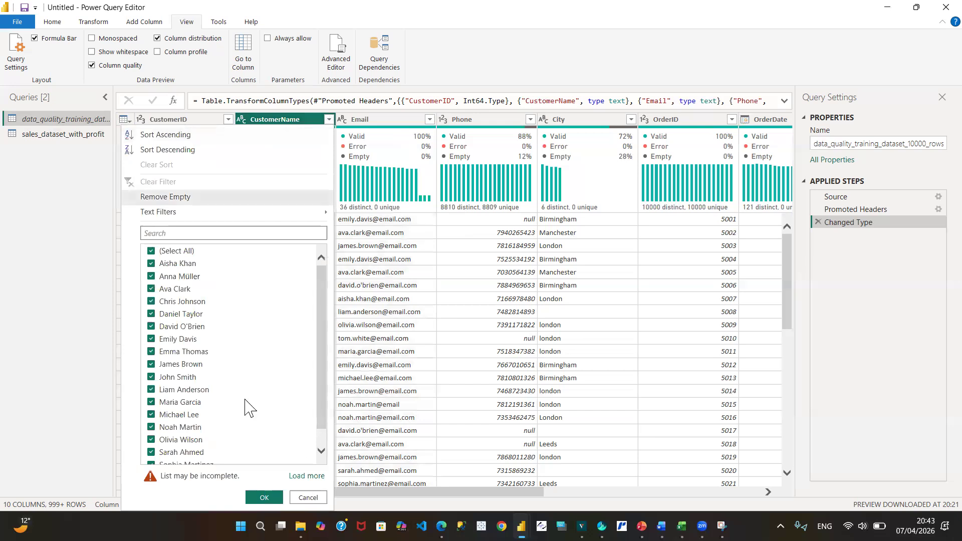
click(152, 251)
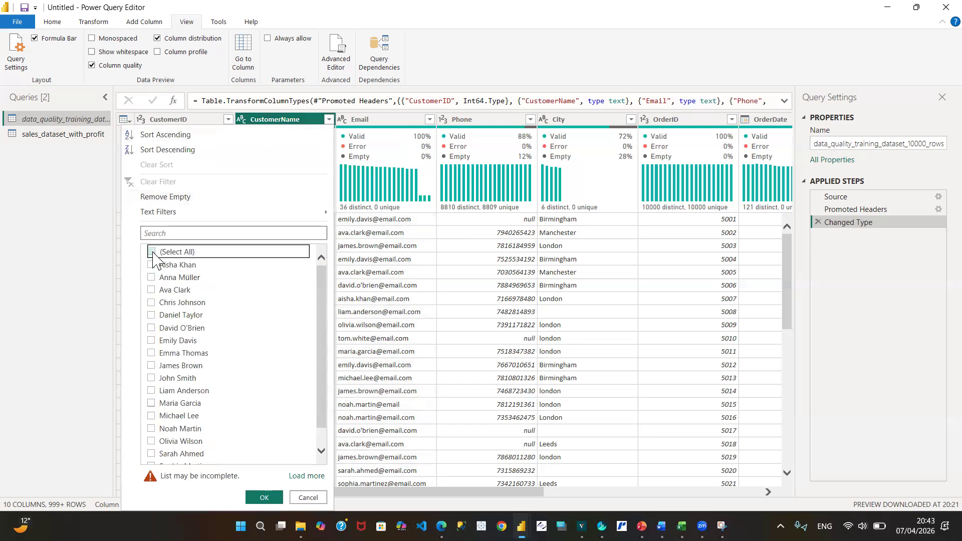
click(151, 340)
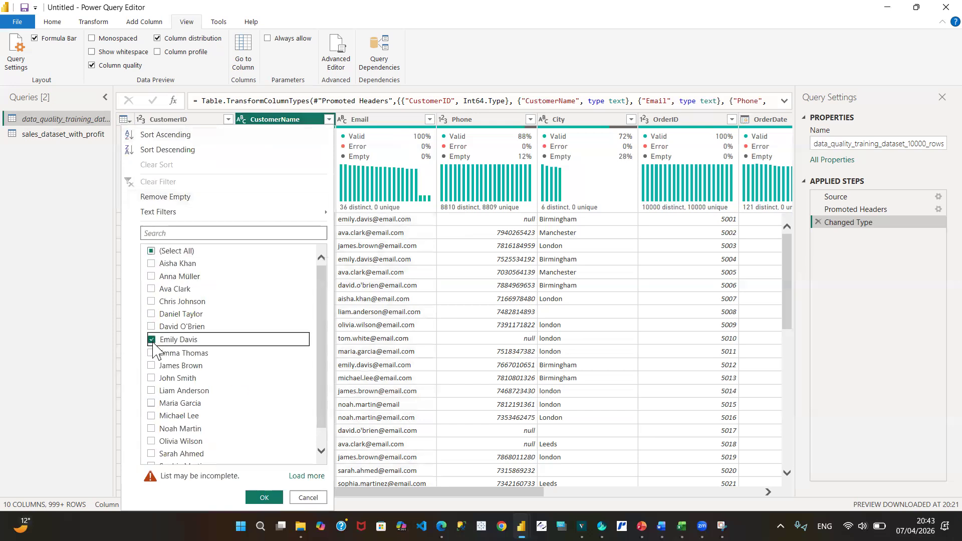
click(274, 496)
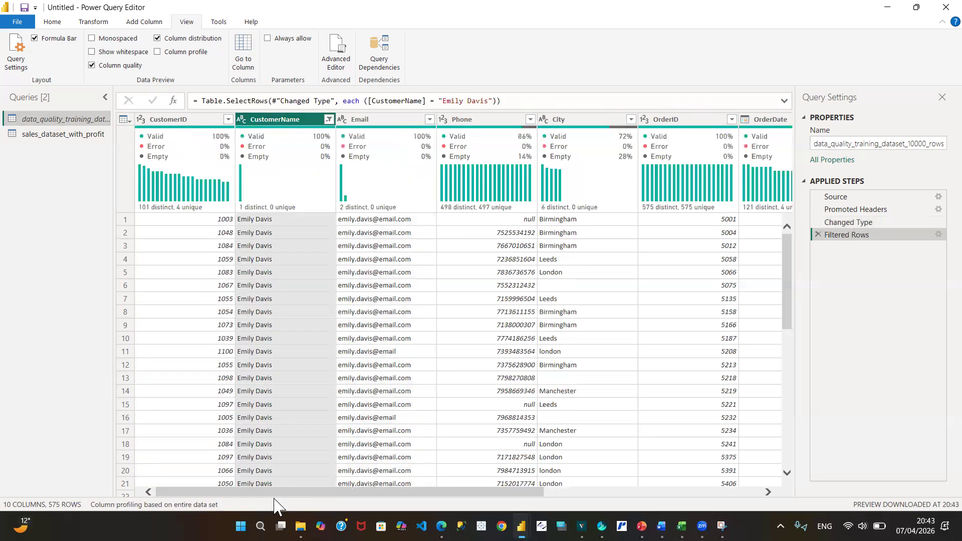
- Examine the filtered customer's Email distribution and the distinct addresses in its filter list, and inspect the Email value in row 11
mouse_move(242, 157)
mouse_move(403, 182)
mouse_move(390, 214)
click(429, 119)
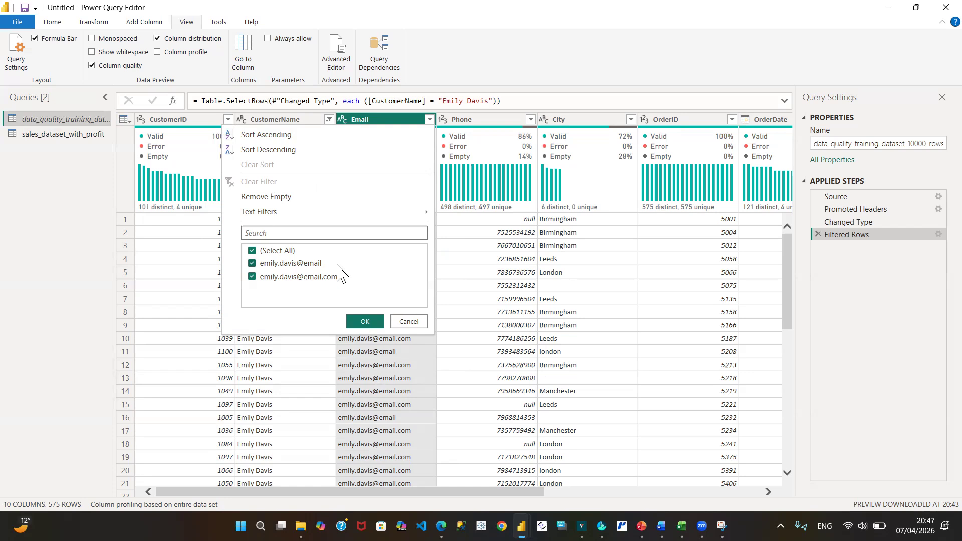
click(409, 322)
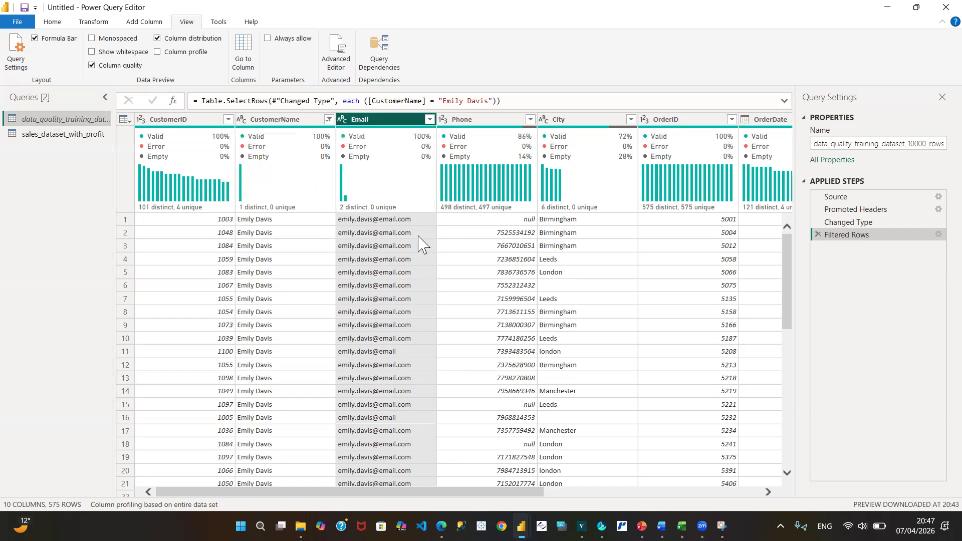
click(388, 352)
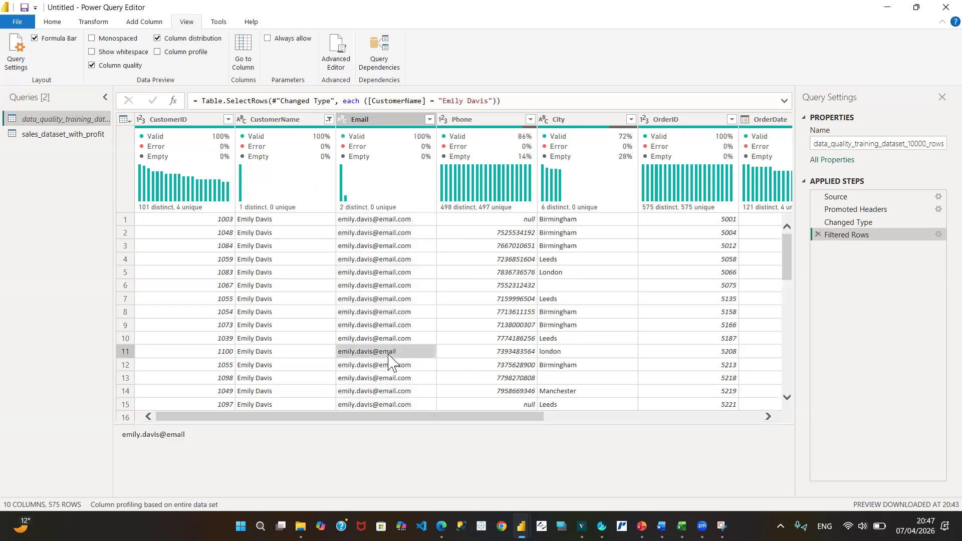
- Try to replace the incomplete Email value in row 11 with the same address plus the ending ".com"
right_click(389, 358)
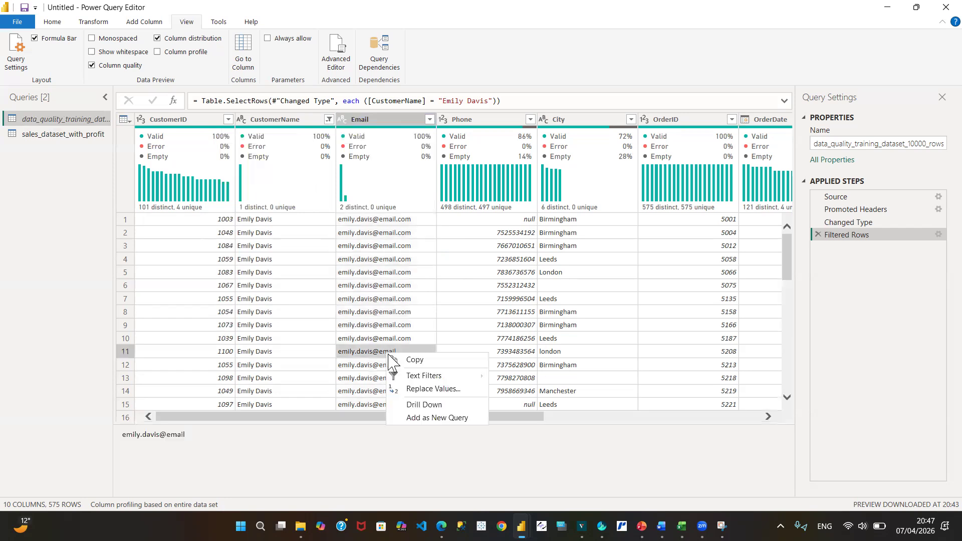
click(426, 389)
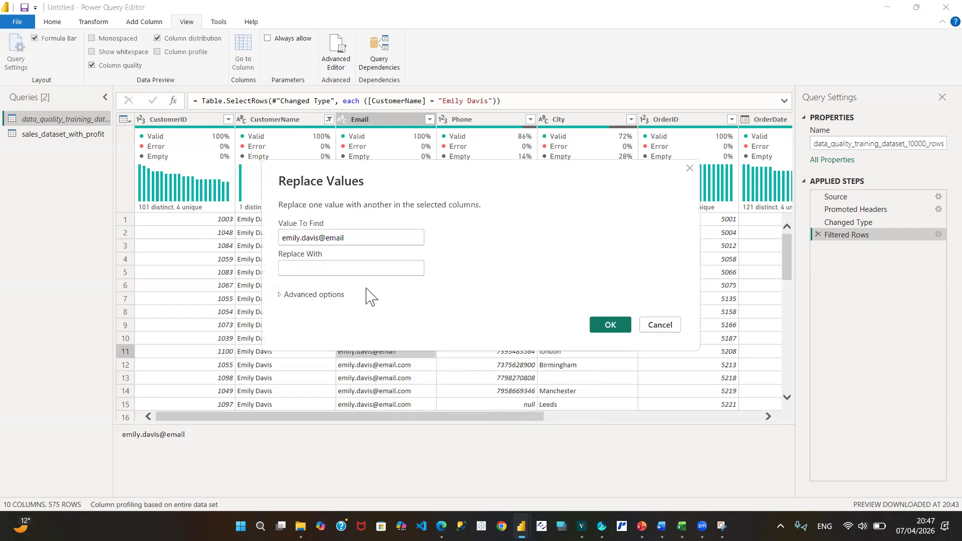
click(346, 238)
double_click(358, 239)
drag(357, 239, 239, 223)
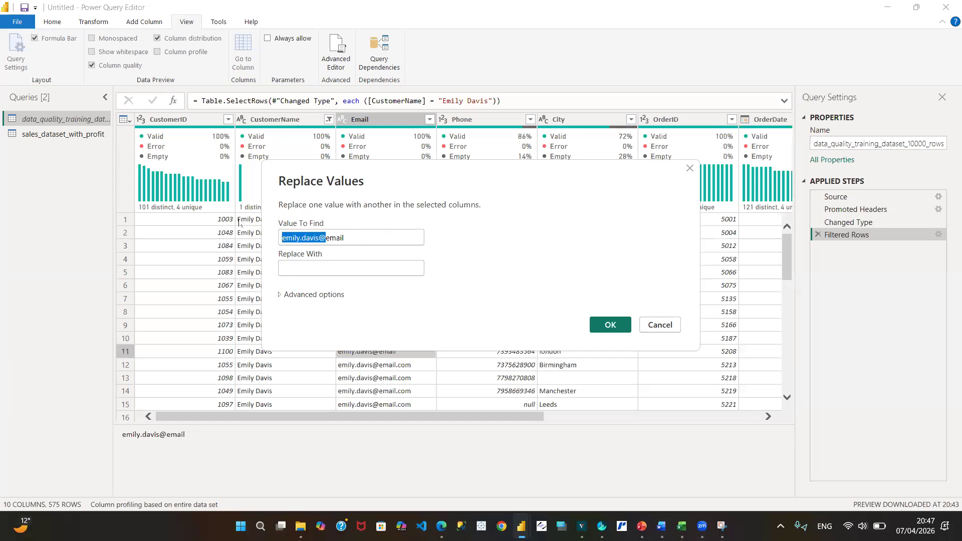
click(342, 239)
drag(351, 239, 255, 239)
key(ctrl+c)
click(294, 267)
key(ctrl+v)
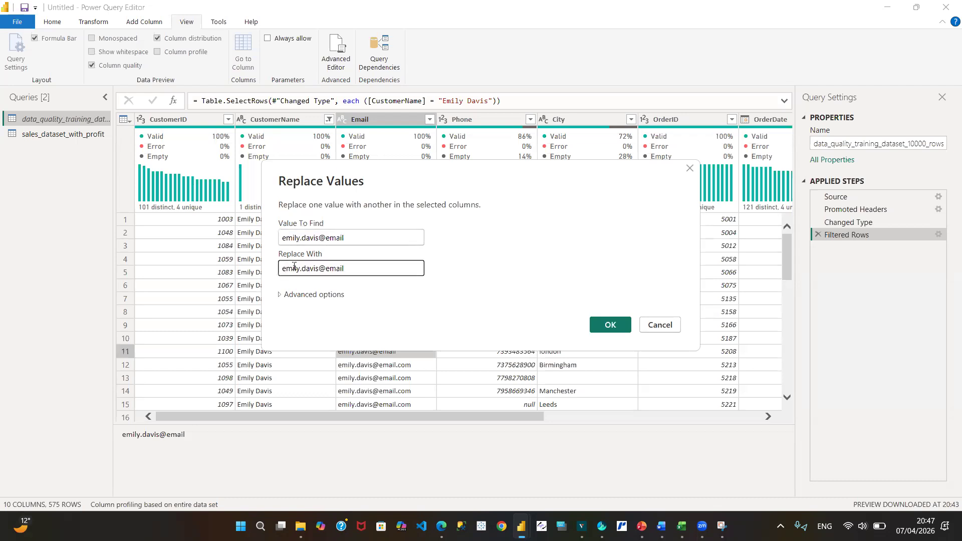
text(.CO)
key(BackSpace)
key(BackSpace)
text(com)
click(611, 324)
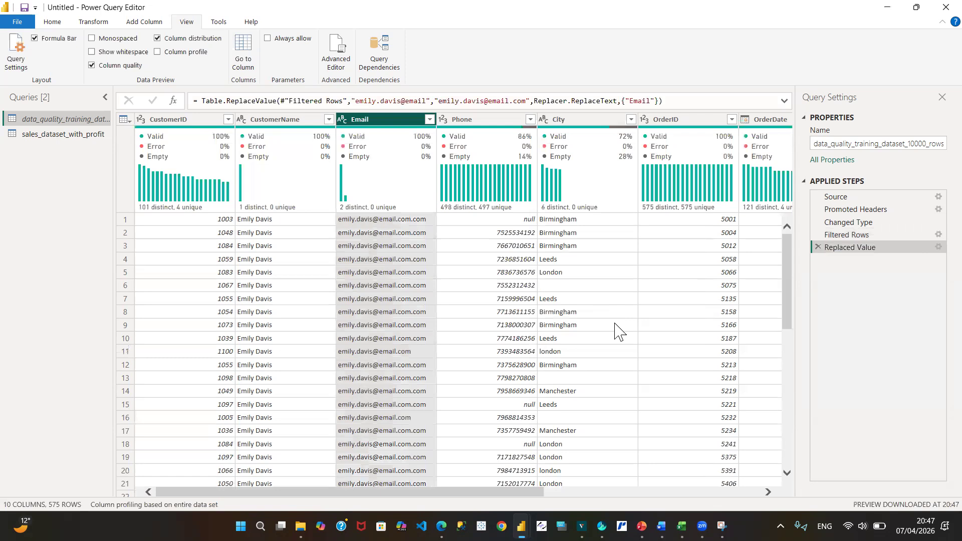
- Compare the Email values before and after the Replaced Value step and review that step's find and replacement settings
click(429, 120)
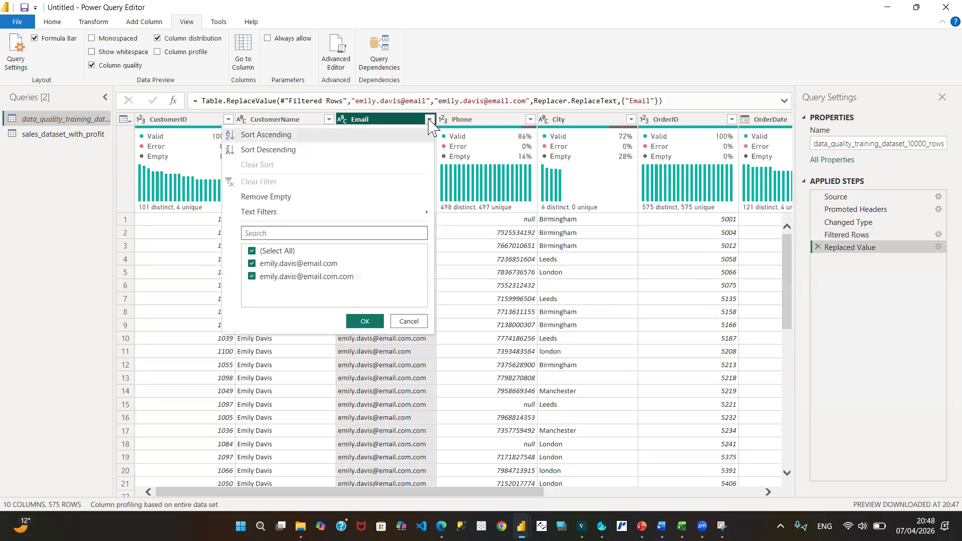
click(418, 325)
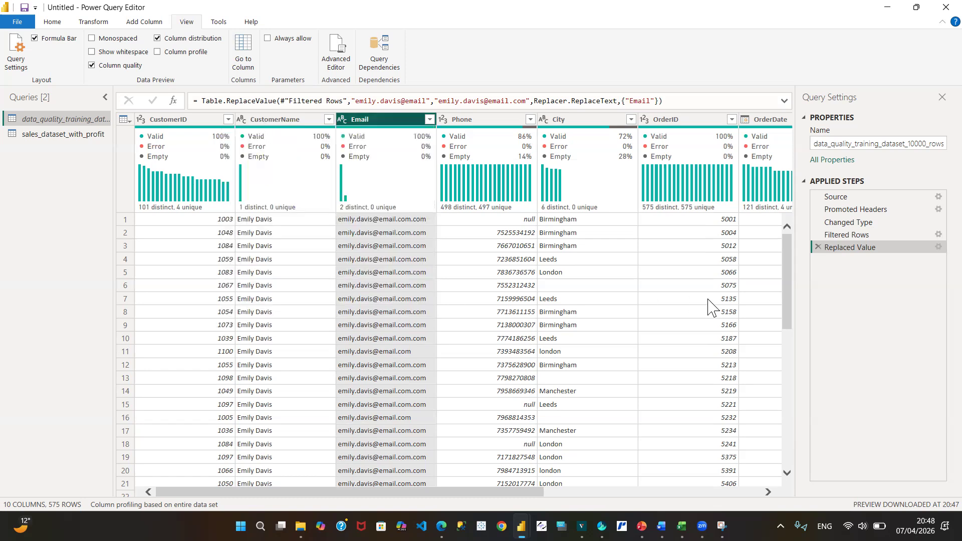
click(847, 235)
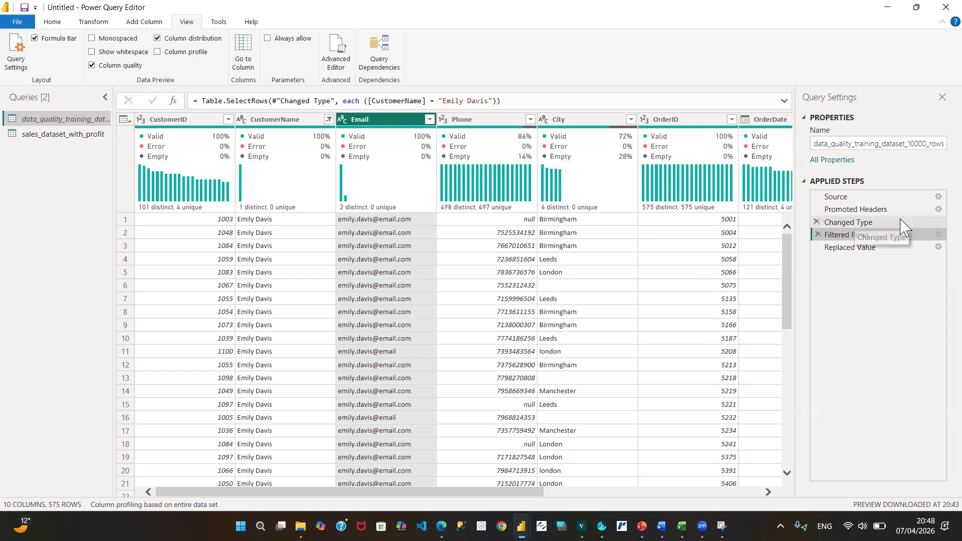
click(922, 250)
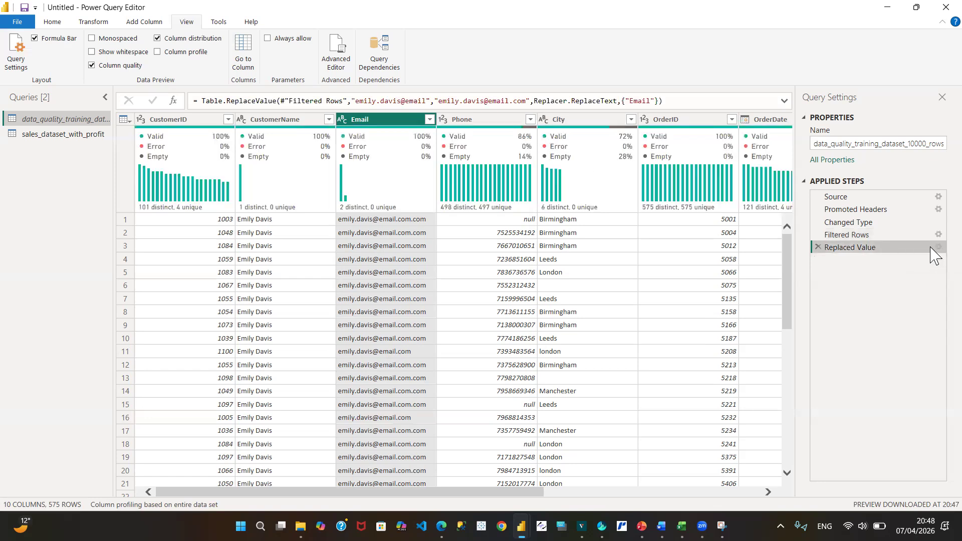
click(934, 247)
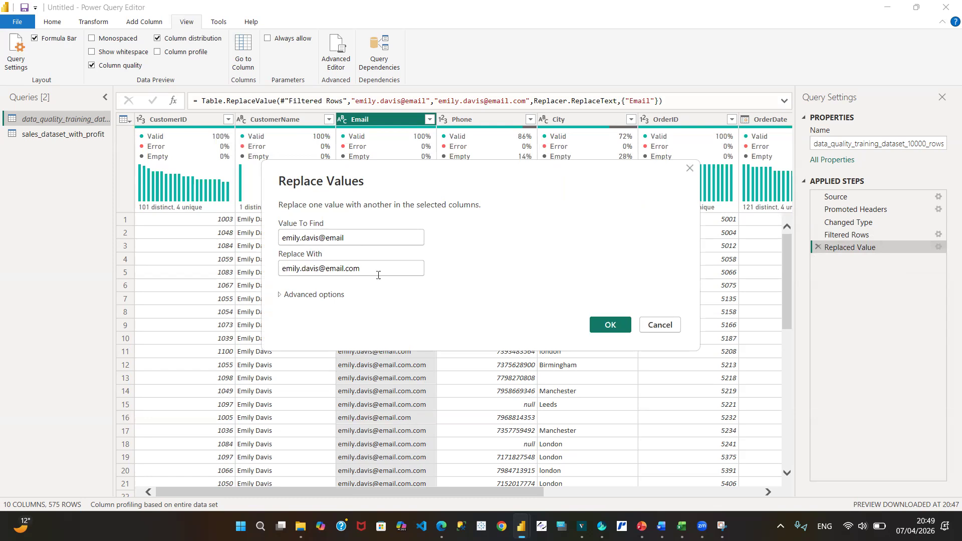
click(610, 324)
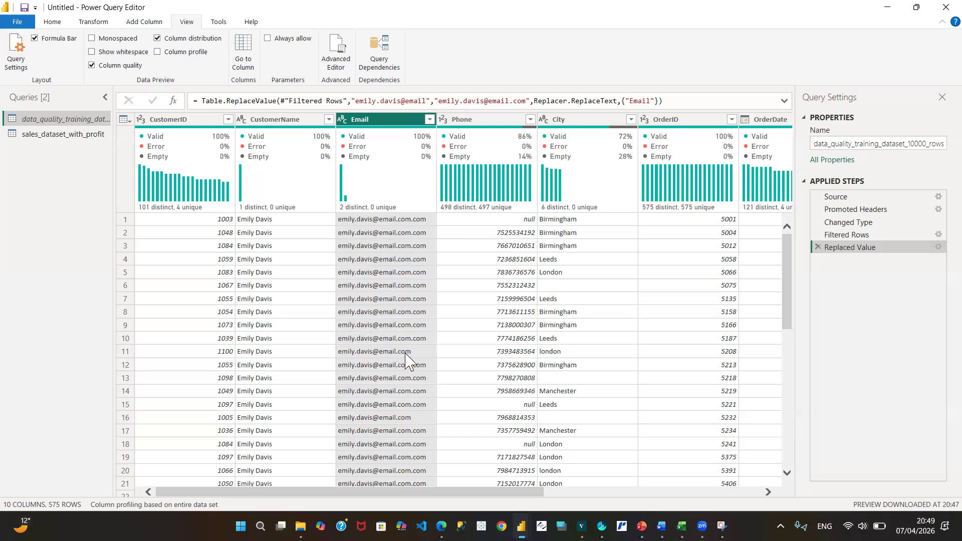
- Inspect the Email value in row 1 and the distinct addresses in the Email column's filter list
click(408, 220)
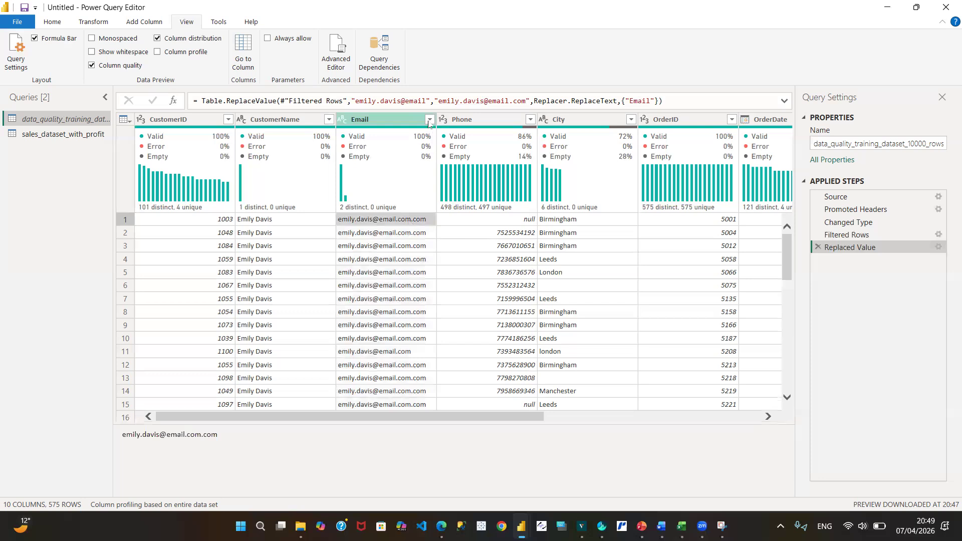
click(429, 123)
click(429, 119)
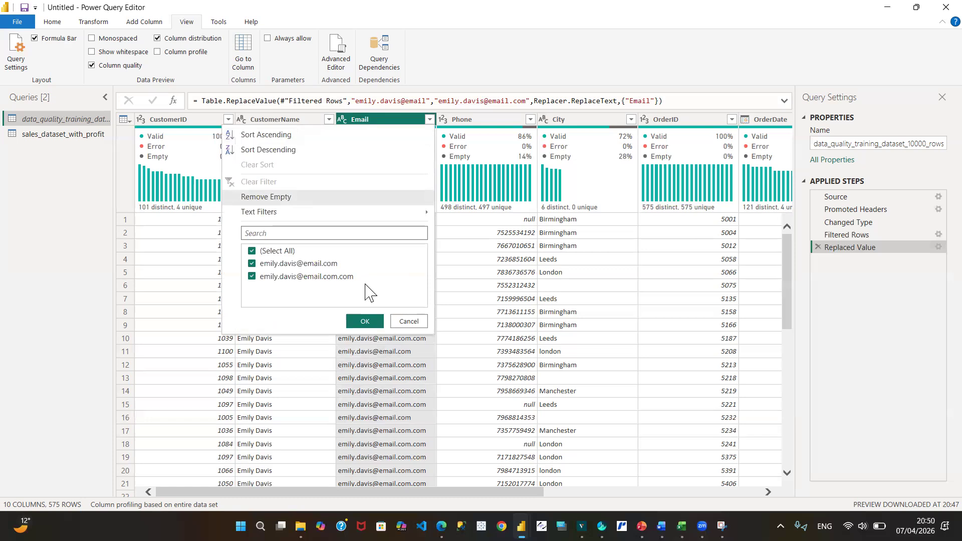
click(409, 324)
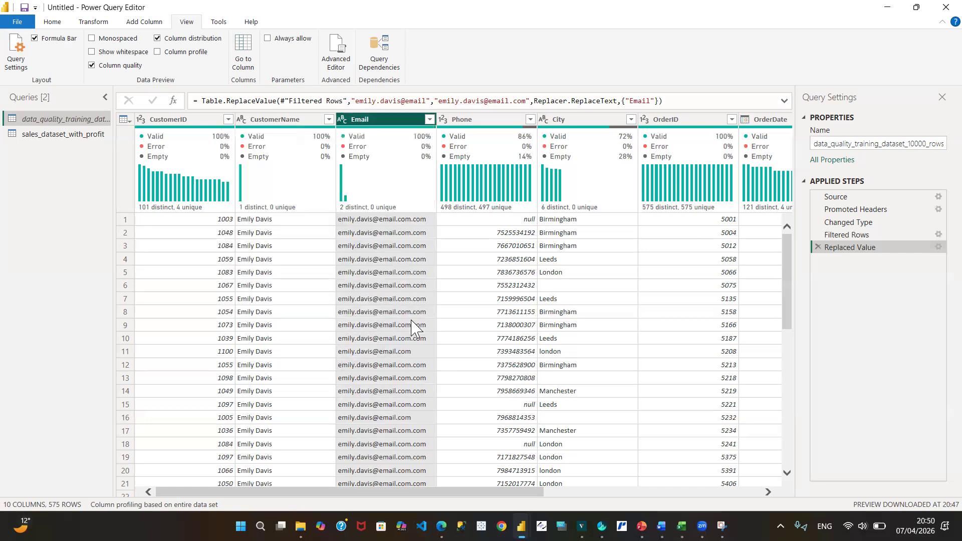
right_click(386, 122)
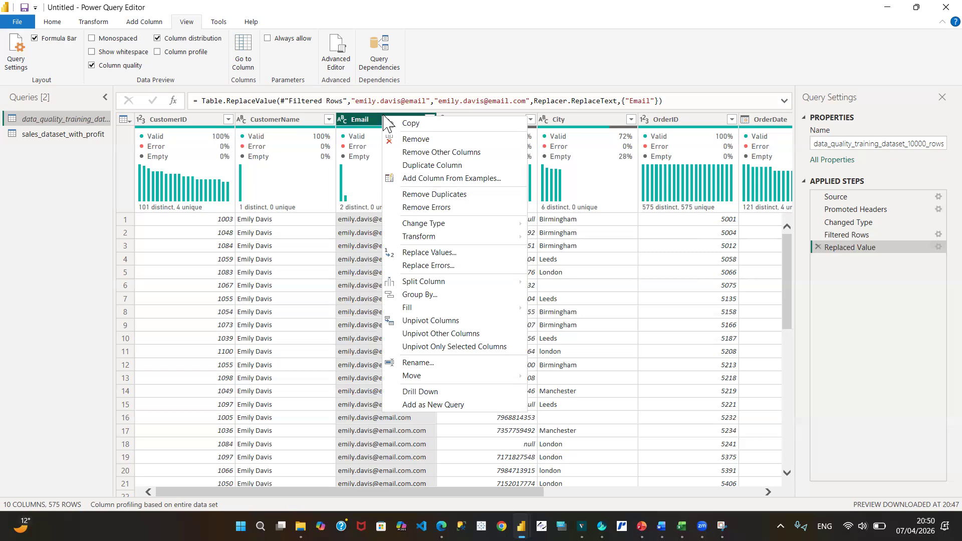
click(435, 254)
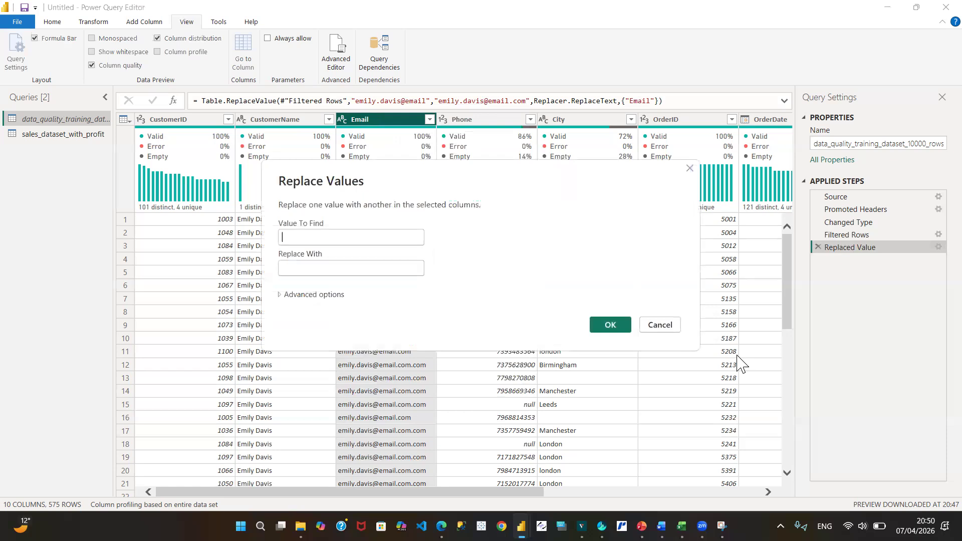
click(675, 330)
click(675, 331)
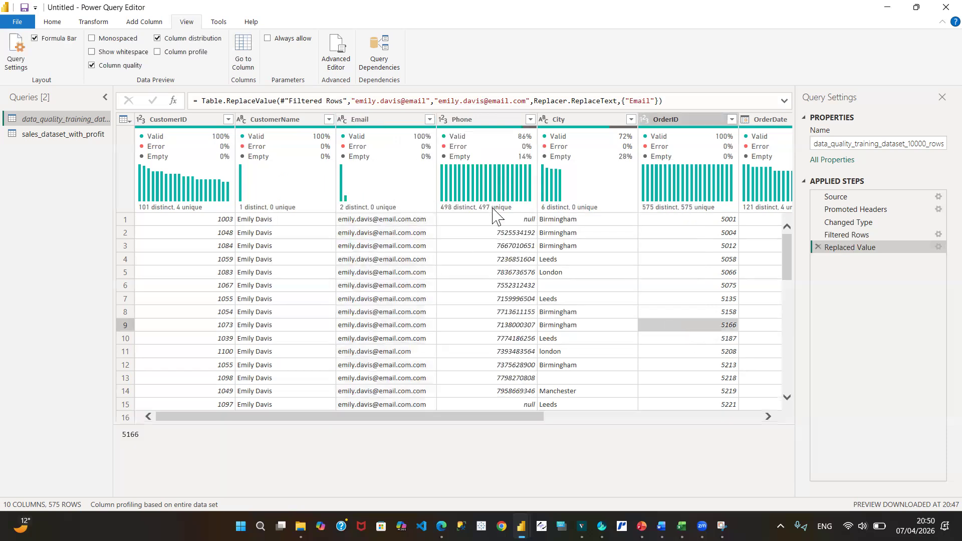
- Remove the Replaced Value step from the data quality training query
click(390, 121)
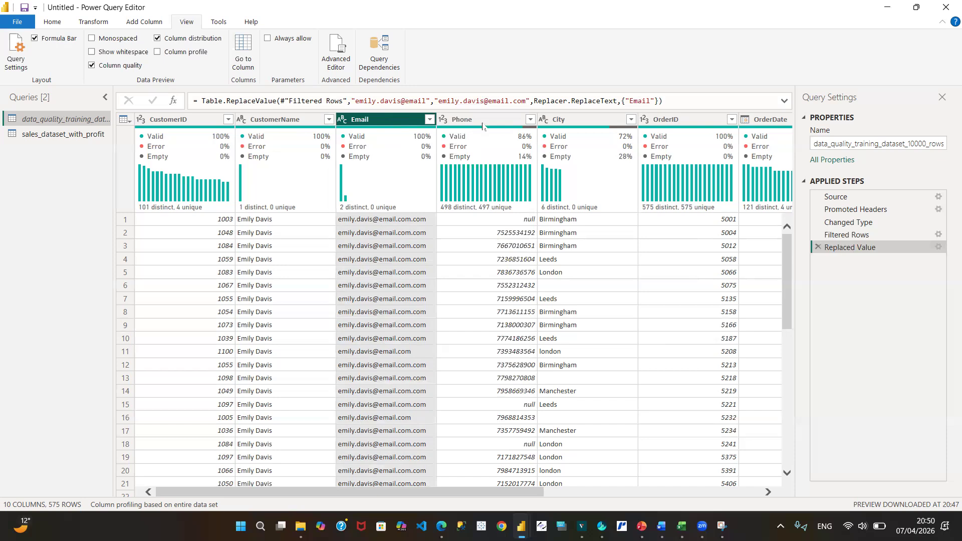
click(817, 247)
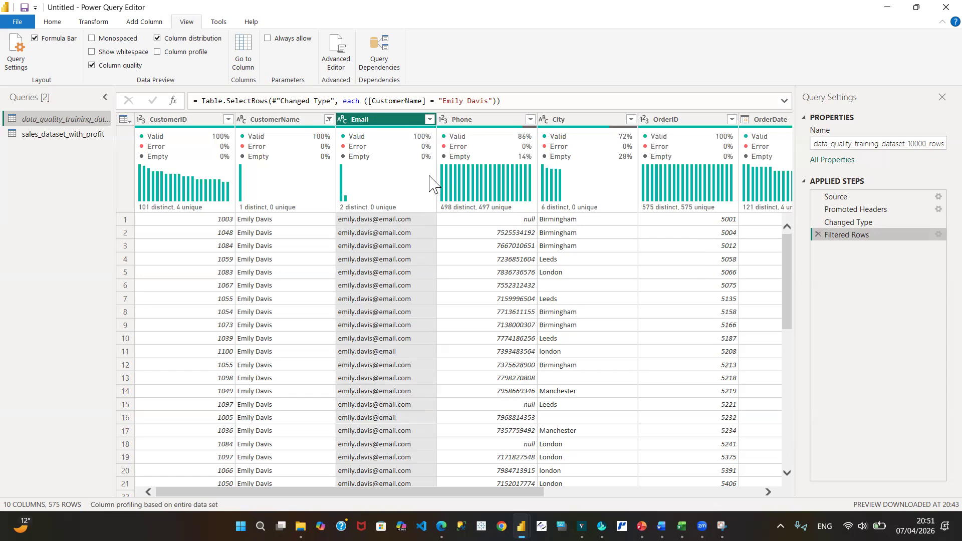
- Review the distinct addresses in the Email filter list and remove the Filtered Rows step from the data quality training query
mouse_move(429, 184)
click(429, 119)
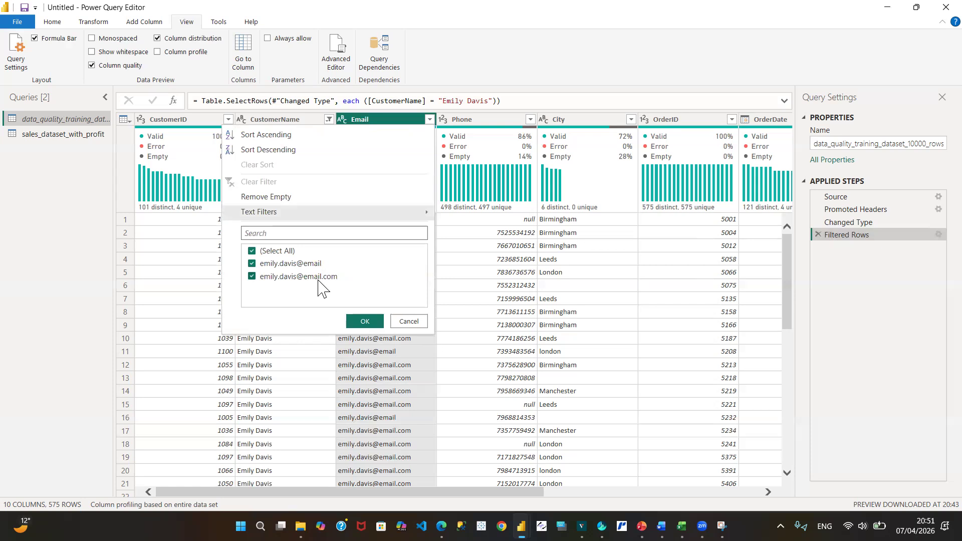
click(408, 321)
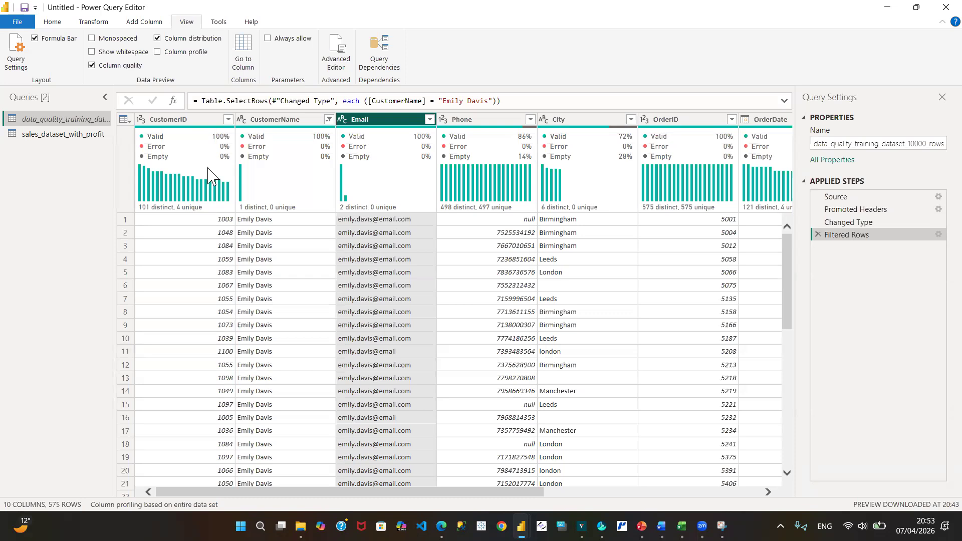
mouse_move(208, 168)
click(817, 234)
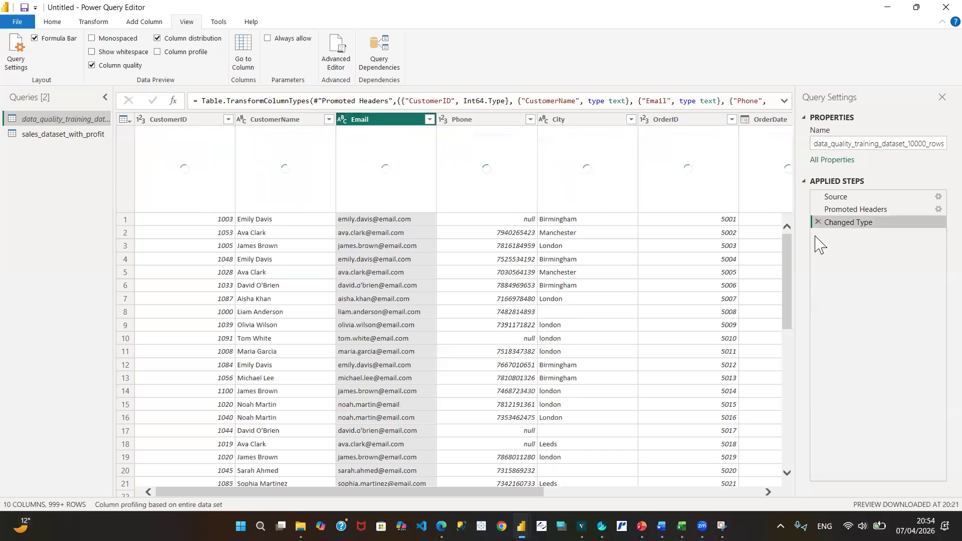